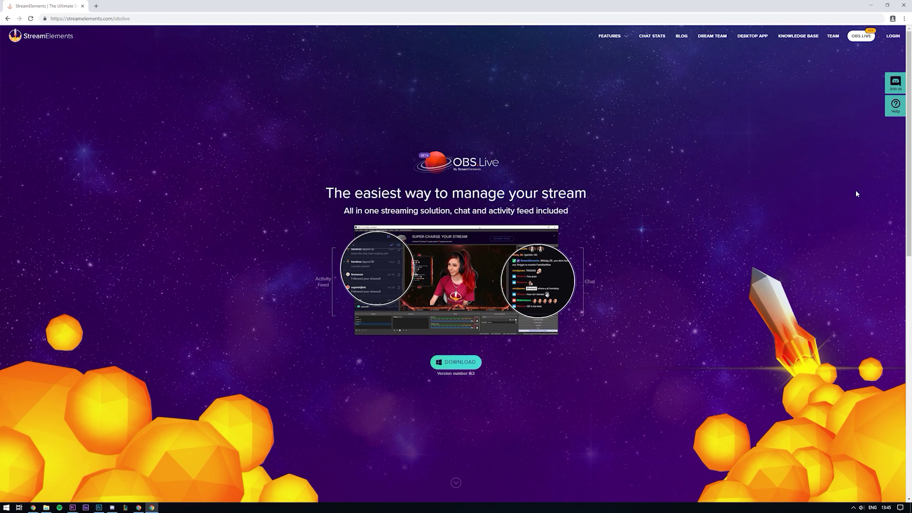
# Step: Download the OBS Live setup file from StreamElements and launch the installer
pyautogui.middleClick(856, 190)
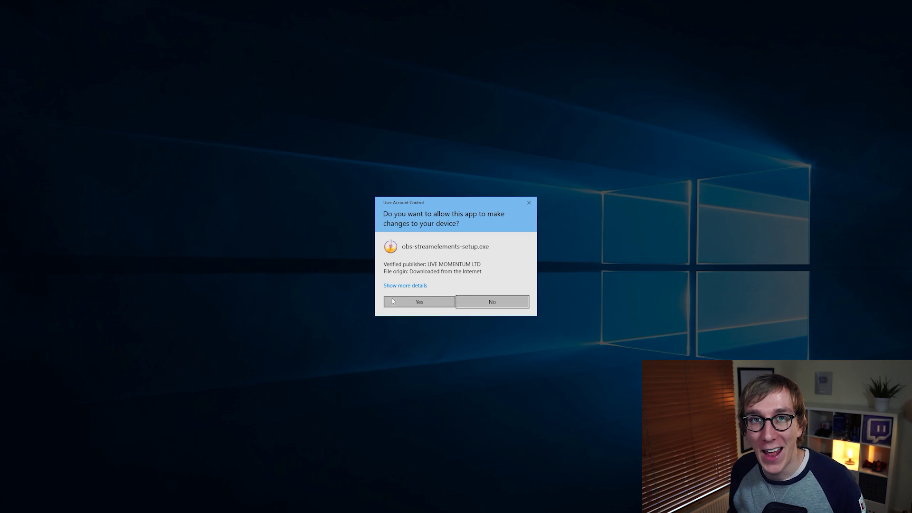
# Step: Allow the installer, accept the license and install only the OBS.Live Add-On into the default folder
pyautogui.click(393, 301)
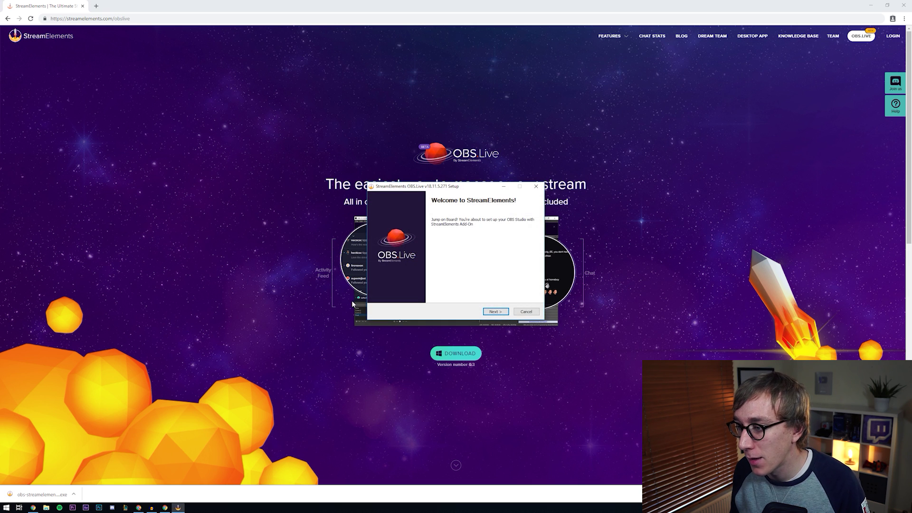
pyautogui.click(538, 362)
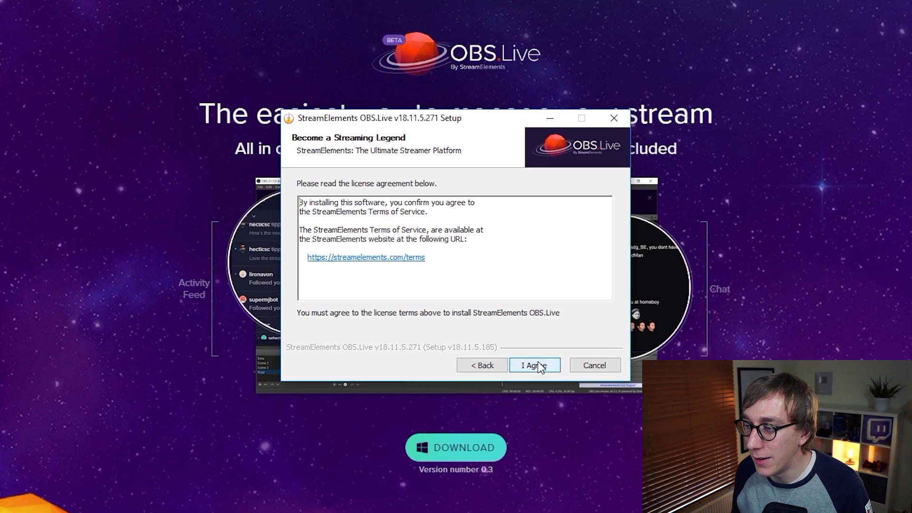
pyautogui.click(539, 364)
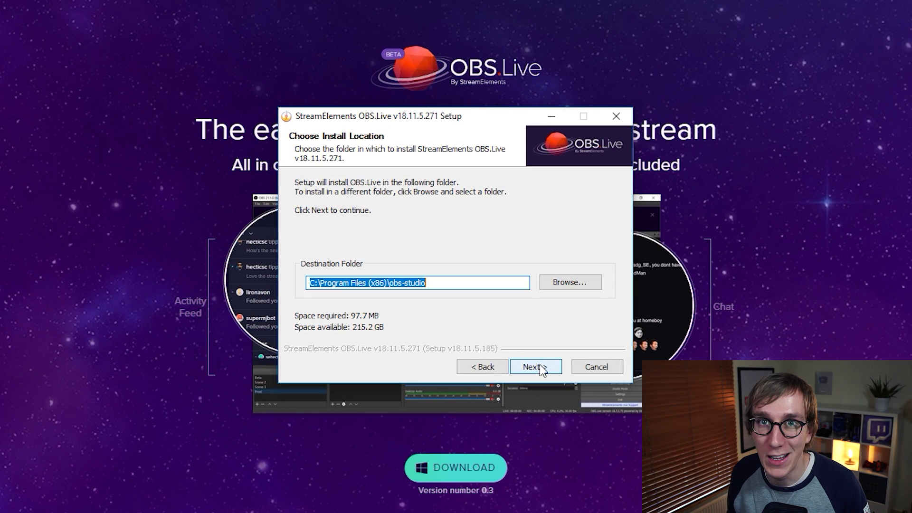
pyautogui.click(539, 364)
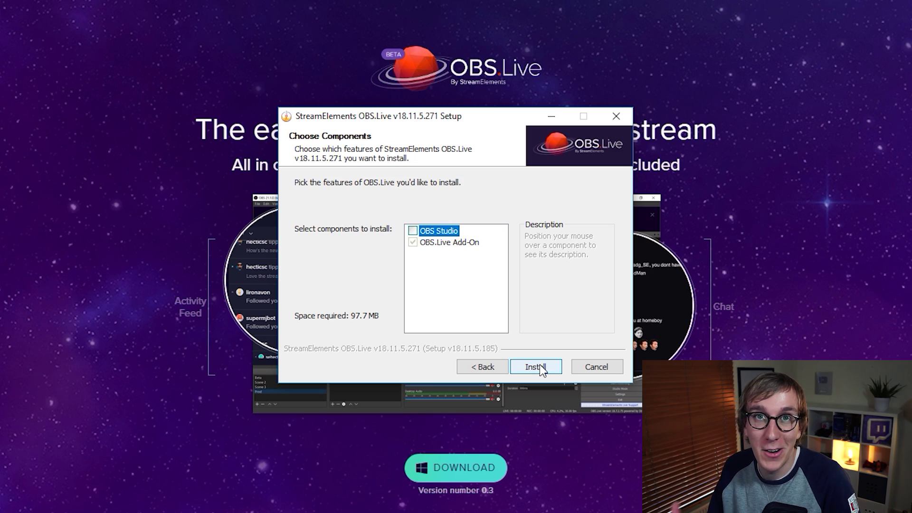
pyautogui.click(539, 363)
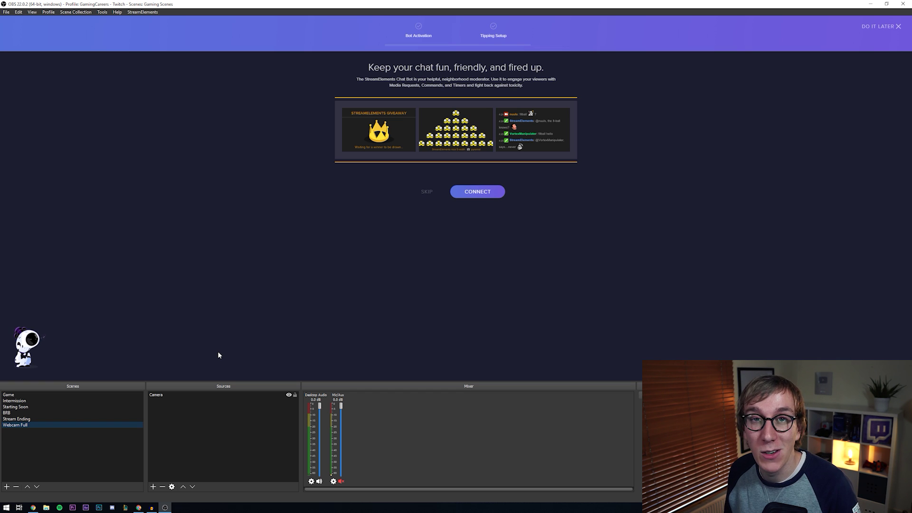
# Step: Skip chat bot activation and tipping setup, acknowledging both notices
pyautogui.click(426, 191)
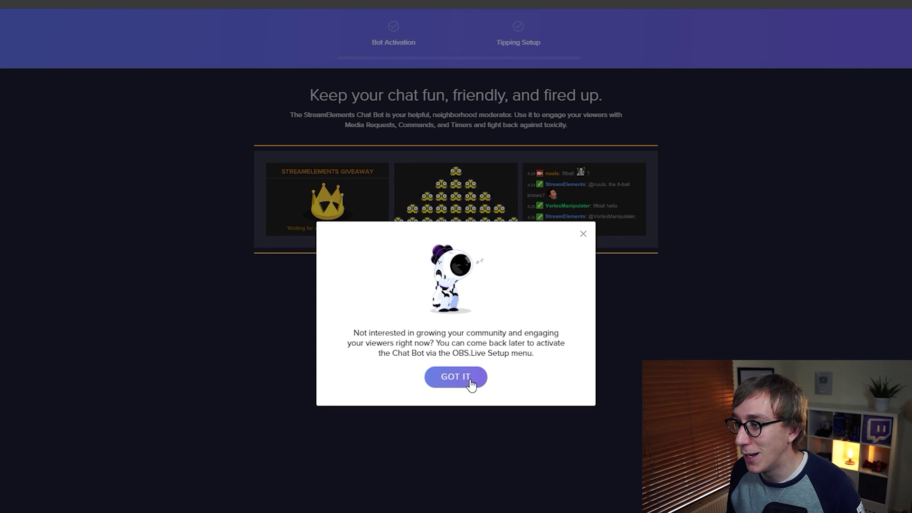
pyautogui.click(471, 382)
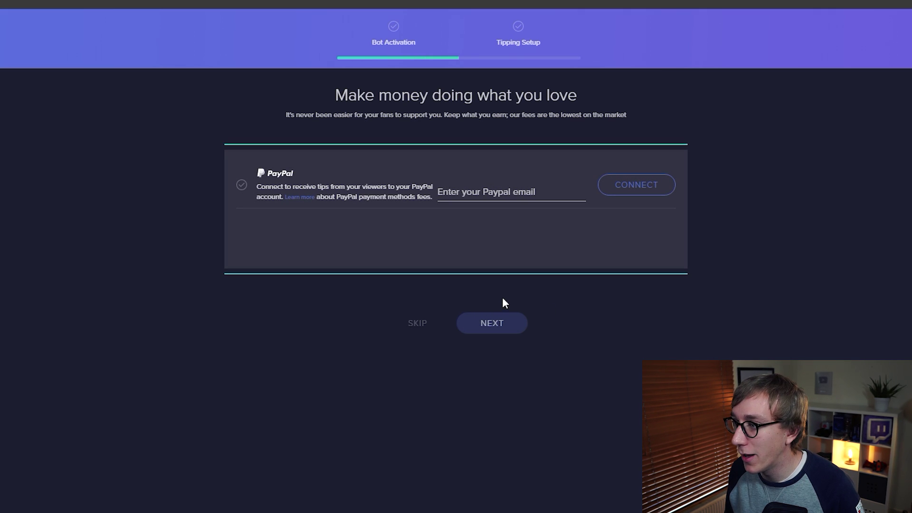
pyautogui.click(417, 322)
pyautogui.click(452, 366)
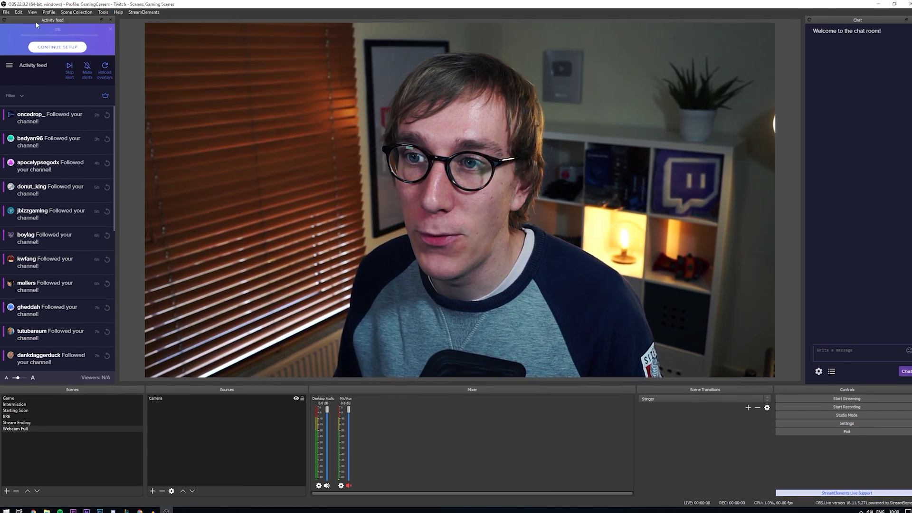
# Step: Unlock the dock layout, float the activity feed and dock the mixer left of the preview
pyautogui.click(32, 12)
pyautogui.moveTo(74, 63)
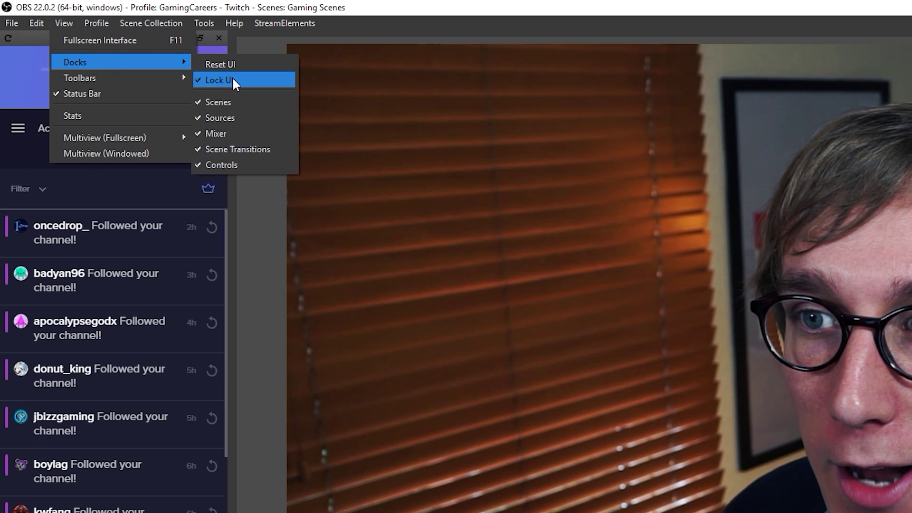
pyautogui.click(240, 79)
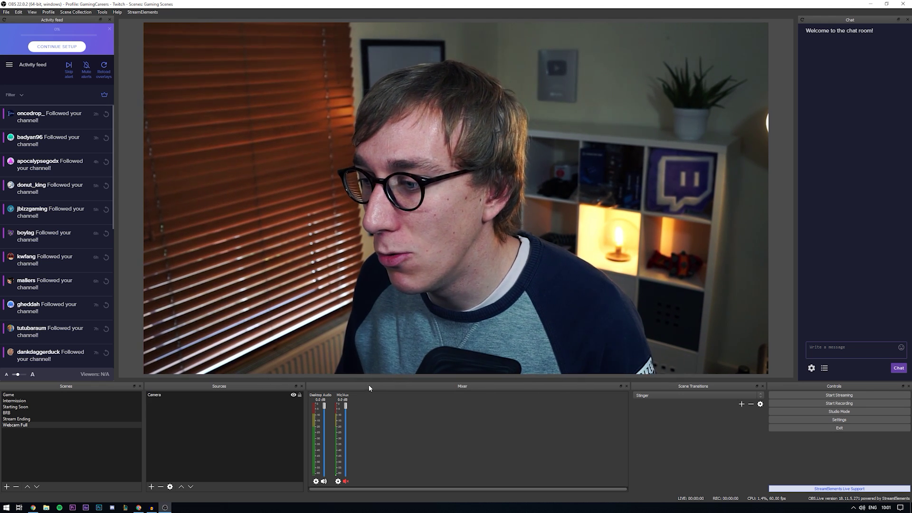
pyautogui.moveTo(57, 20)
pyautogui.mouseDown()
pyautogui.moveTo(104, 34)
pyautogui.moveTo(851, 21)
pyautogui.mouseUp()
pyautogui.moveTo(859, 145); pyautogui.dragTo(857, 203)
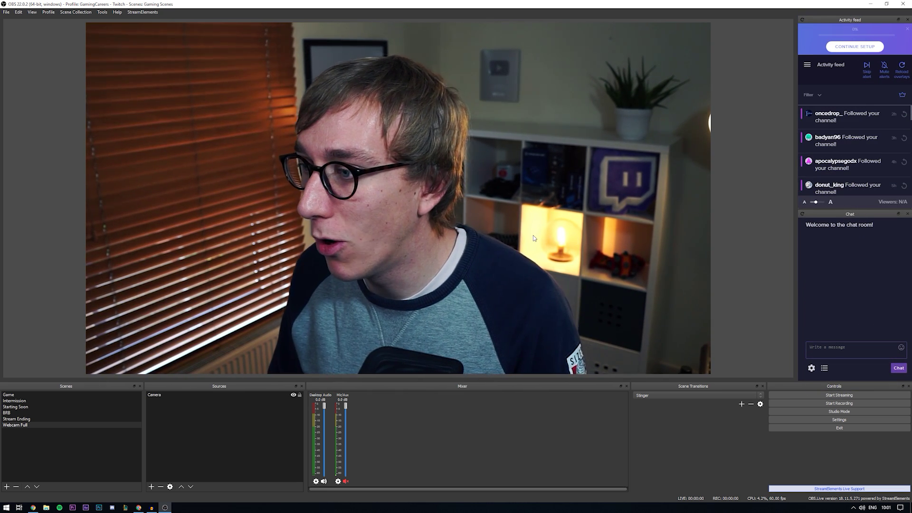
pyautogui.moveTo(378, 387); pyautogui.dragTo(22, 163)
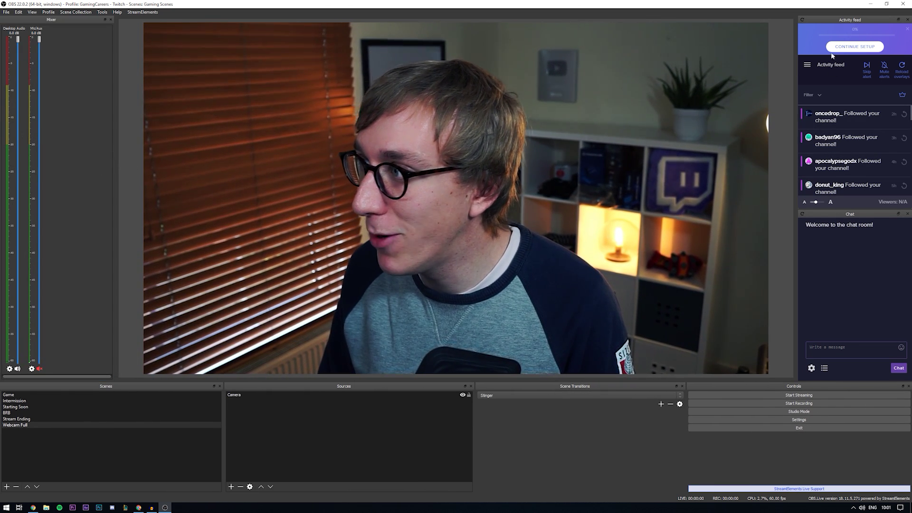
# Step: Move the activity feed to the bottom, enlarge the bottom panels and re-dock chat on the right
pyautogui.moveTo(840, 21)
pyautogui.mouseDown()
pyautogui.moveTo(485, 394)
pyautogui.moveTo(453, 386)
pyautogui.mouseUp()
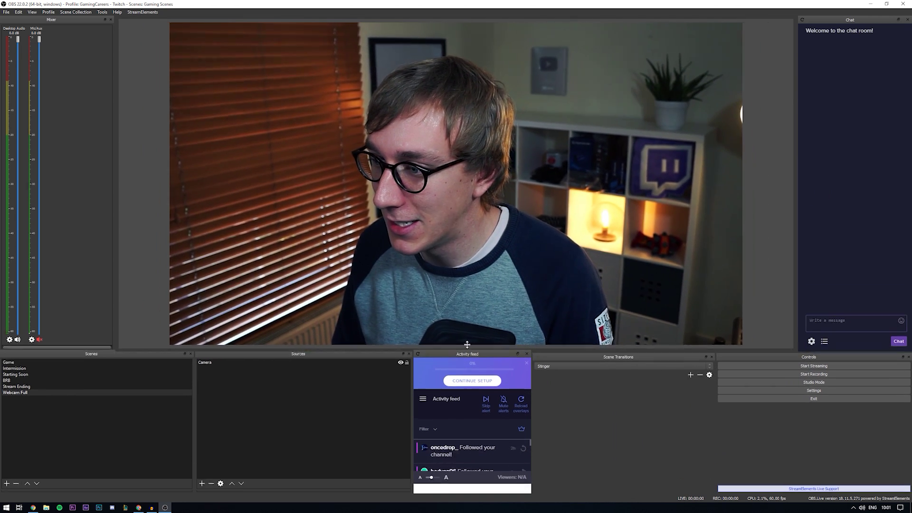
pyautogui.moveTo(459, 382); pyautogui.dragTo(468, 286)
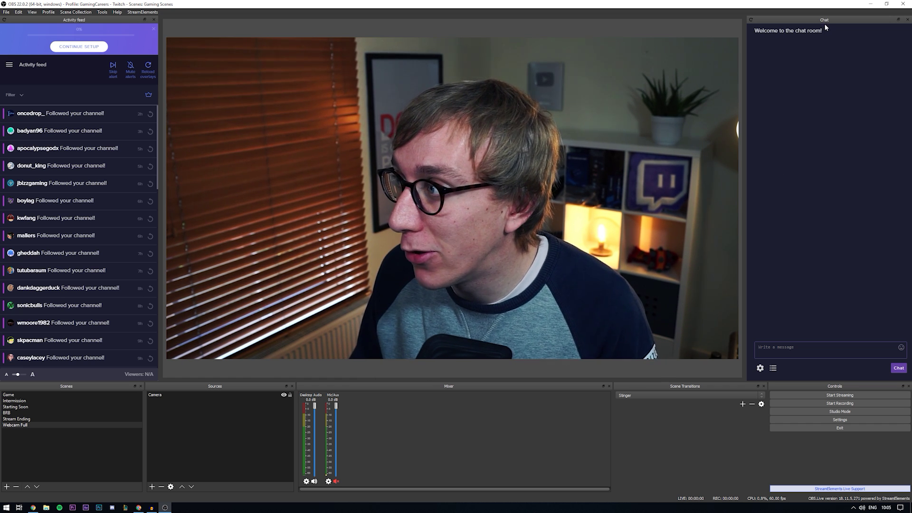
pyautogui.moveTo(837, 20)
pyautogui.mouseDown()
pyautogui.moveTo(790, 51)
pyautogui.moveTo(662, 72)
pyautogui.mouseUp()
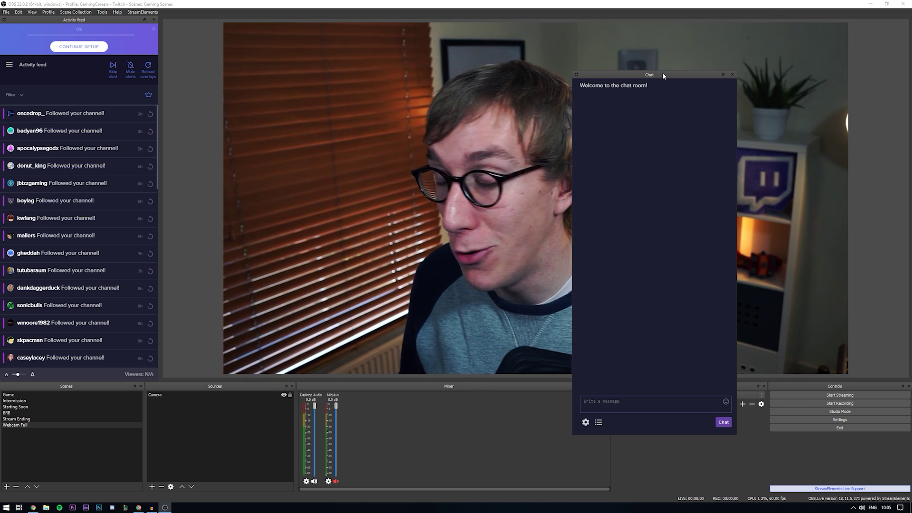
pyautogui.moveTo(662, 72); pyautogui.dragTo(881, 53)
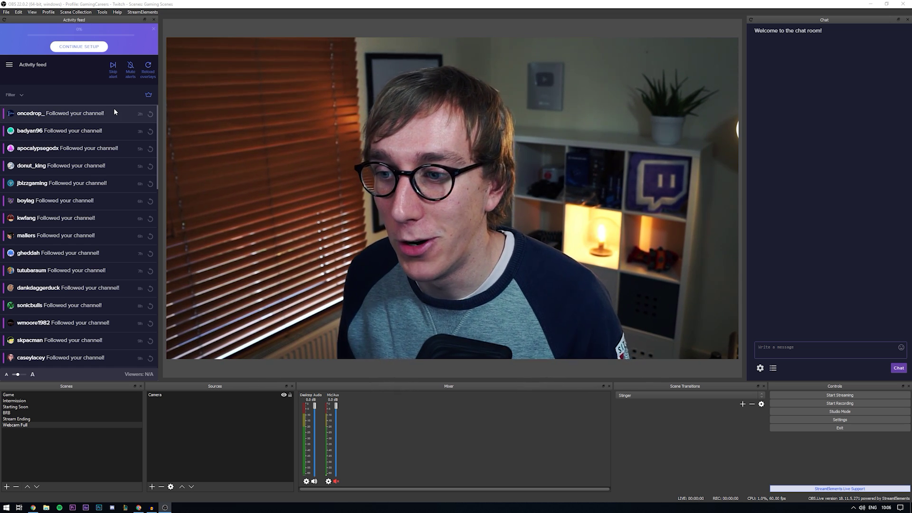
pyautogui.scroll(-2, 98, 114)
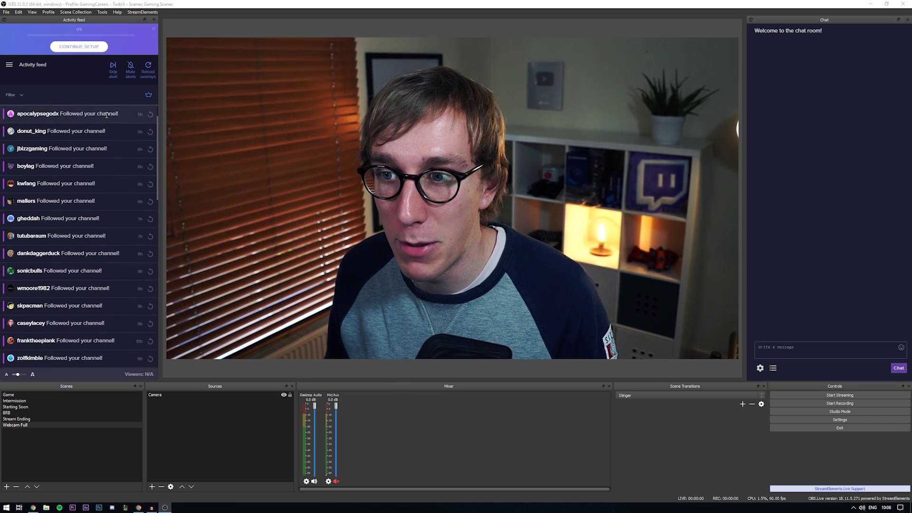
pyautogui.scroll(2, 99, 114)
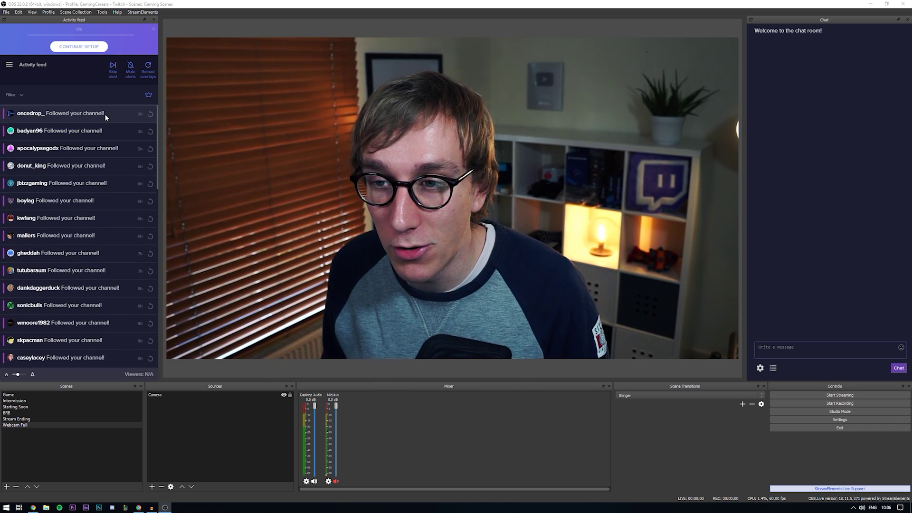
# Step: Review the activity feed event filter and enlarge the feed text with the font-size slider
pyautogui.click(28, 94)
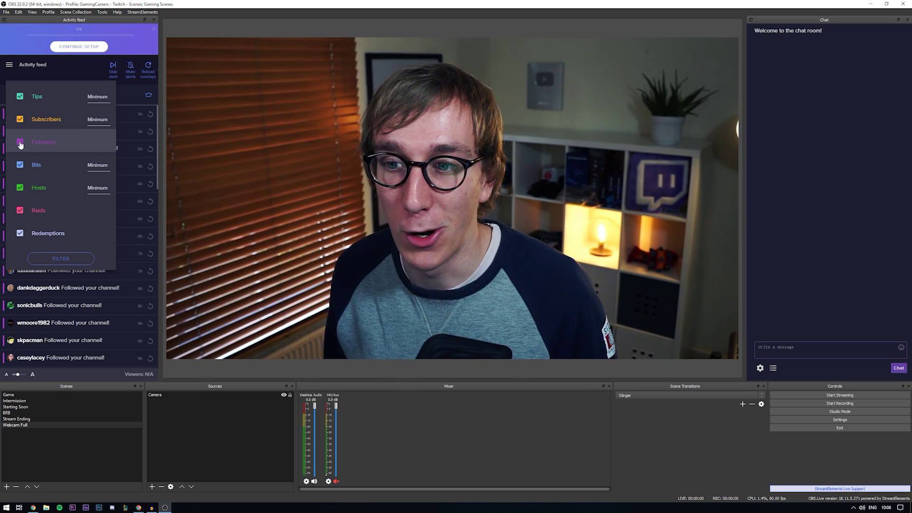
pyautogui.click(52, 64)
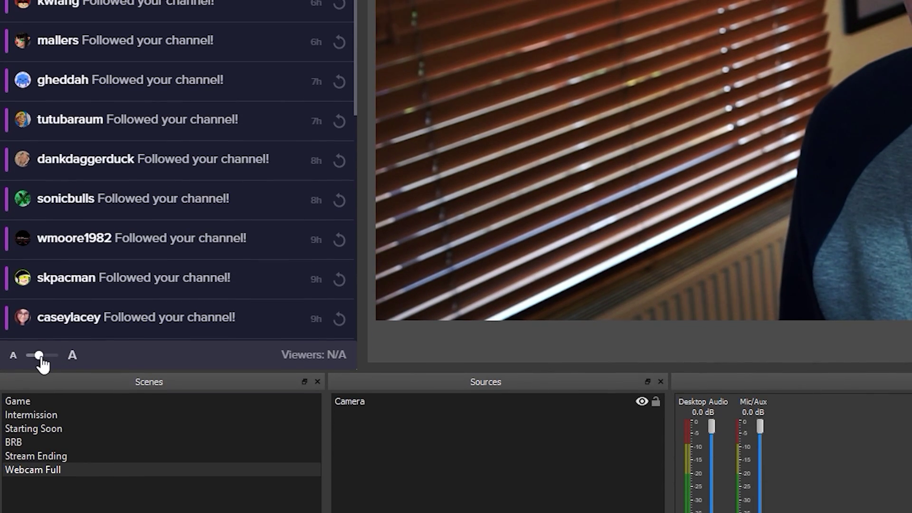
pyautogui.moveTo(38, 355); pyautogui.dragTo(43, 355)
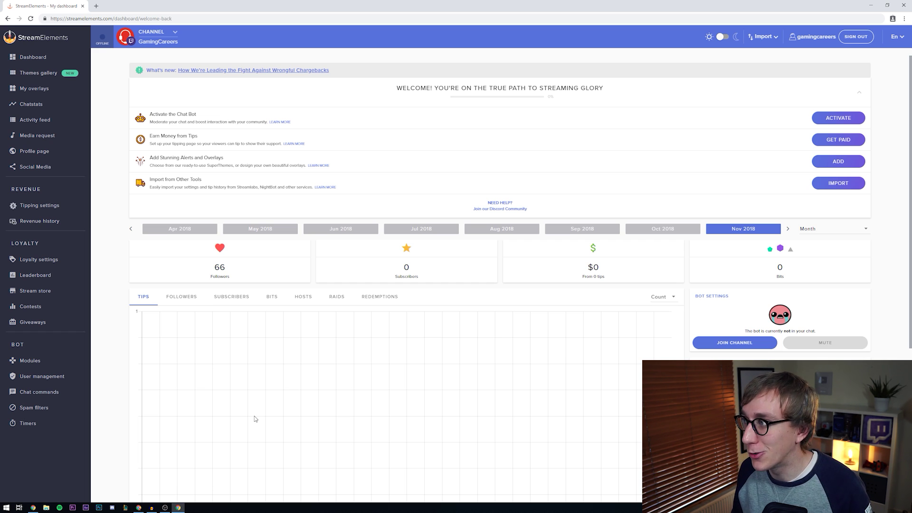
# Step: Switch the dashboard to dark theme and browse the overlay themes gallery
pyautogui.click(721, 37)
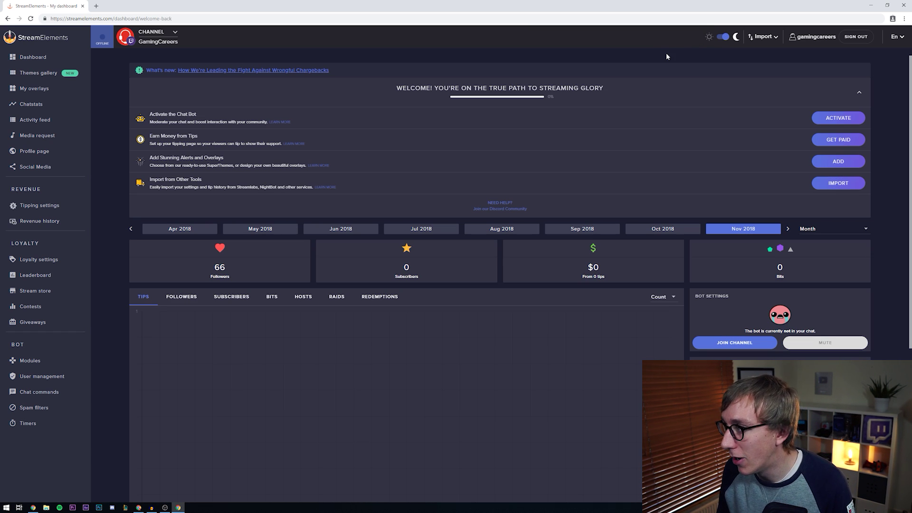
pyautogui.click(45, 74)
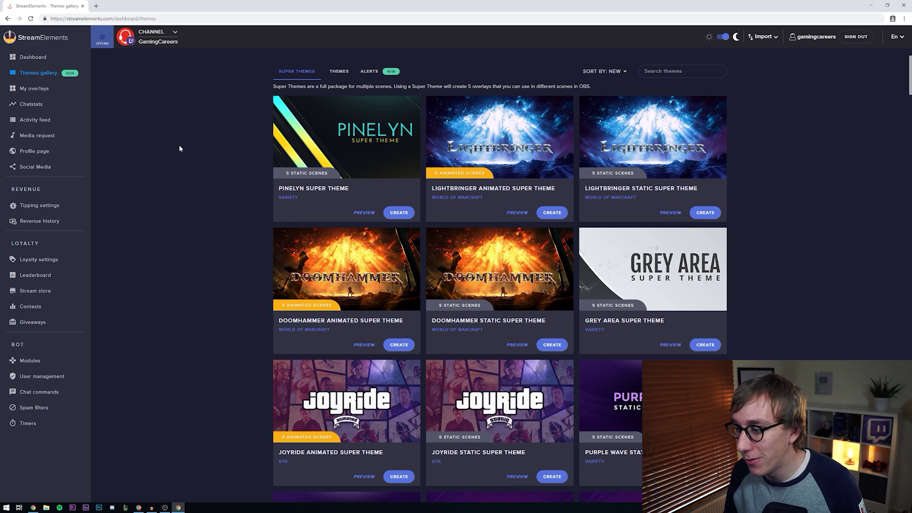
pyautogui.scroll(-4, 179, 145)
pyautogui.scroll(-5, 209, 174)
pyautogui.scroll(-3, 219, 173)
pyautogui.scroll(-4, 218, 172)
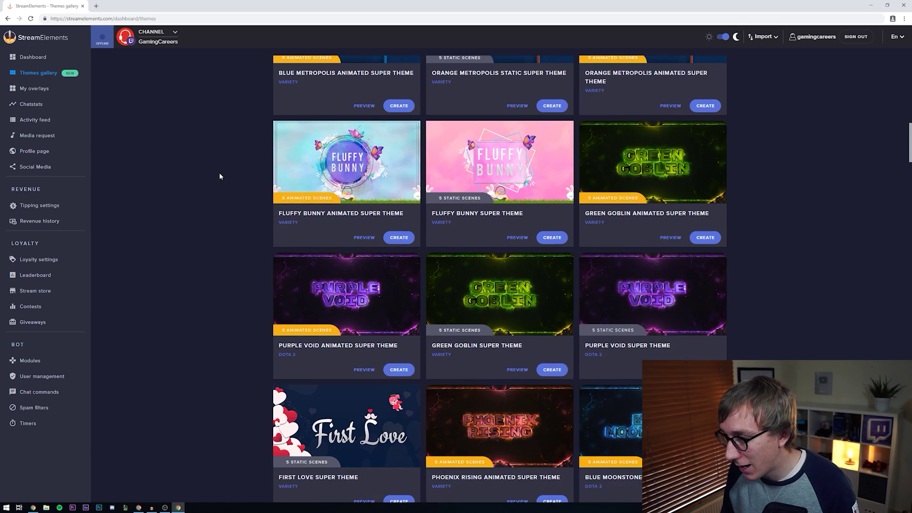
pyautogui.scroll(-4, 214, 180)
pyautogui.scroll(-3, 220, 168)
pyautogui.scroll(-3, 221, 172)
pyautogui.scroll(-4, 221, 172)
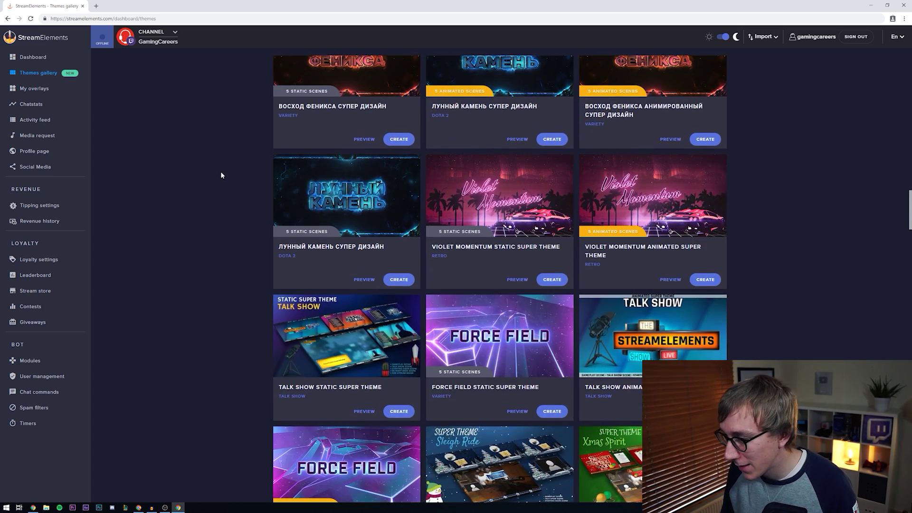
pyautogui.scroll(-4, 221, 170)
pyautogui.scroll(-2, 222, 170)
pyautogui.scroll(-3, 221, 170)
pyautogui.scroll(-4, 220, 170)
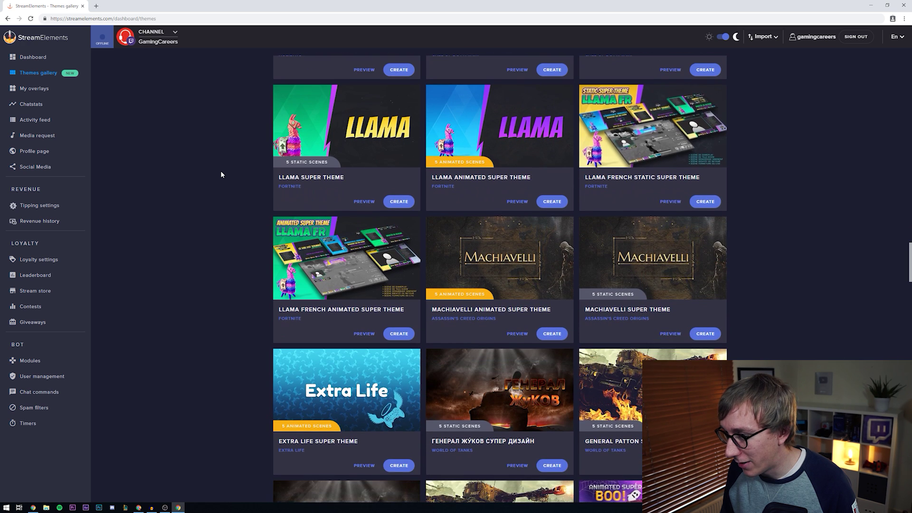
pyautogui.scroll(3, 256, 178)
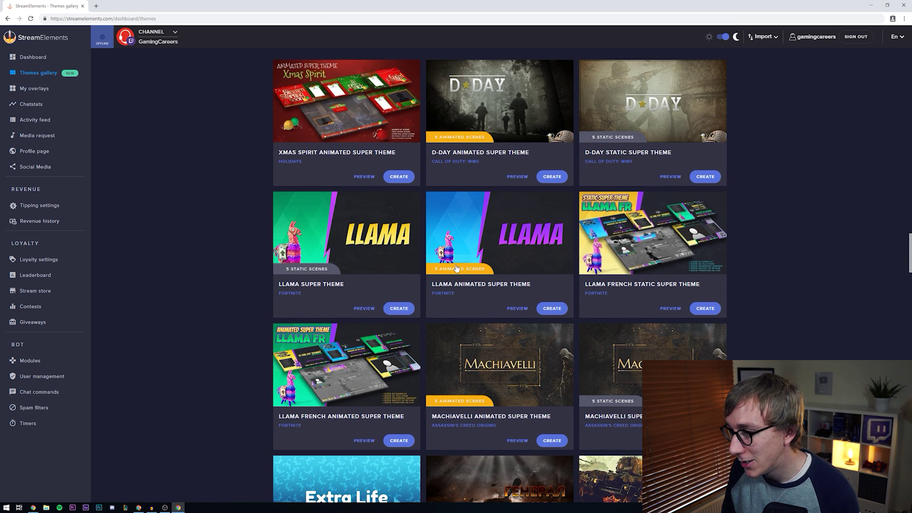
# Step: Preview the Llama Animated Super Theme's webcam, Starting Soon and remaining scenes
pyautogui.click(522, 243)
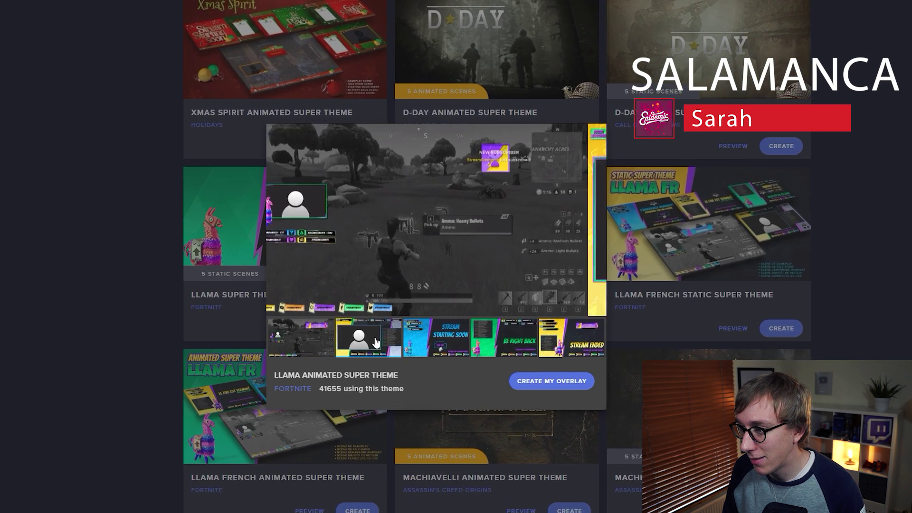
pyautogui.click(425, 316)
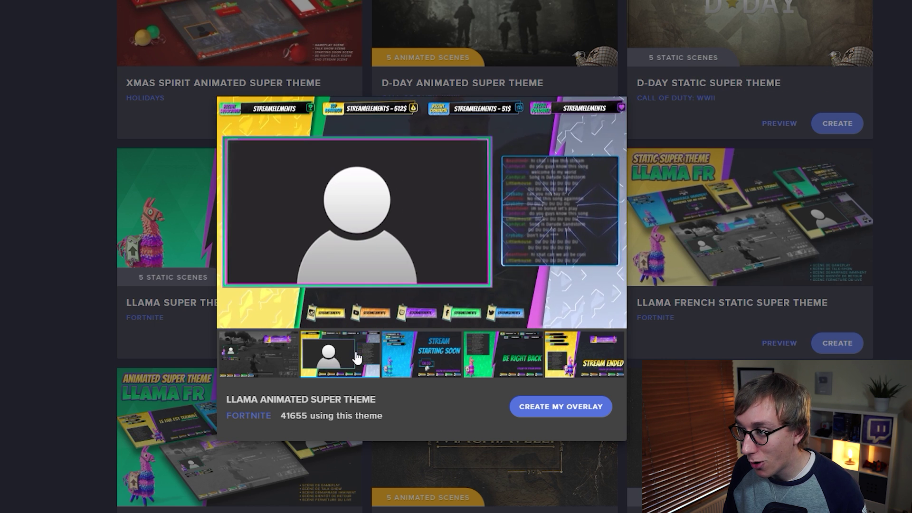
pyautogui.click(422, 354)
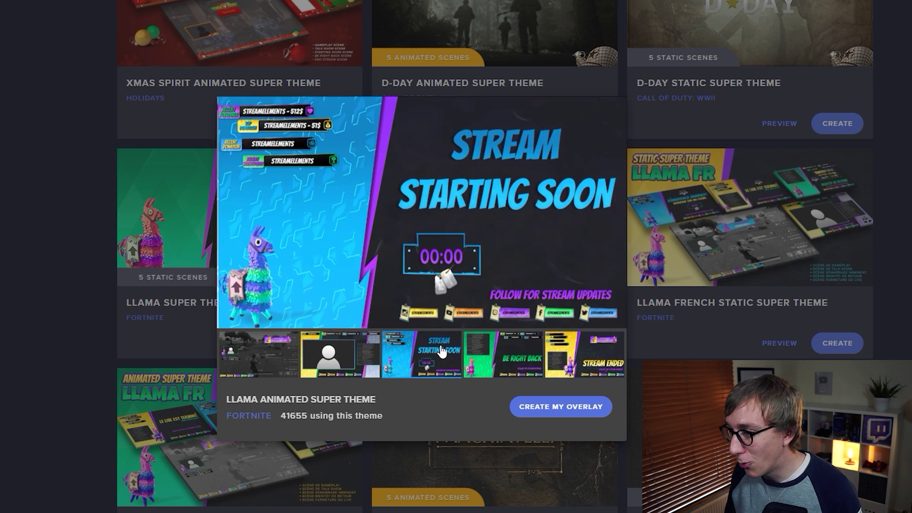
pyautogui.click(493, 354)
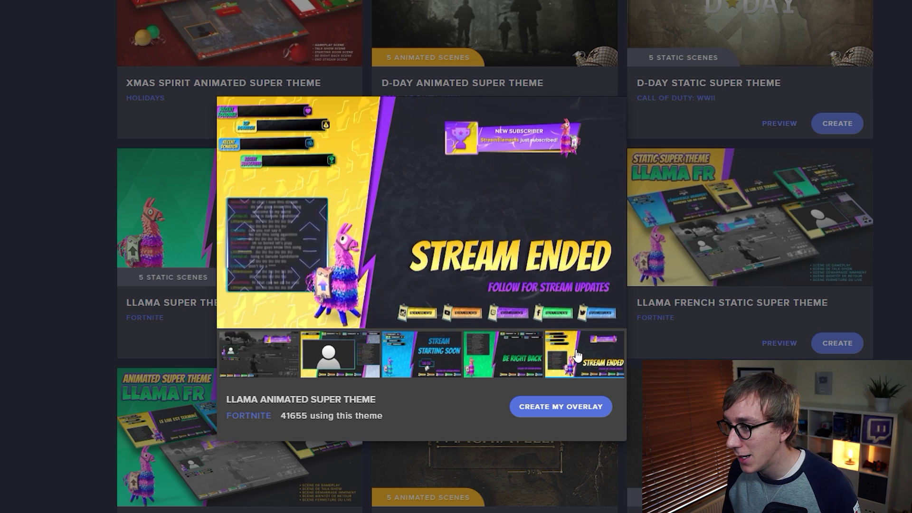
# Step: Create an overlay named Fortnite from the Llama Animated theme
pyautogui.click(559, 406)
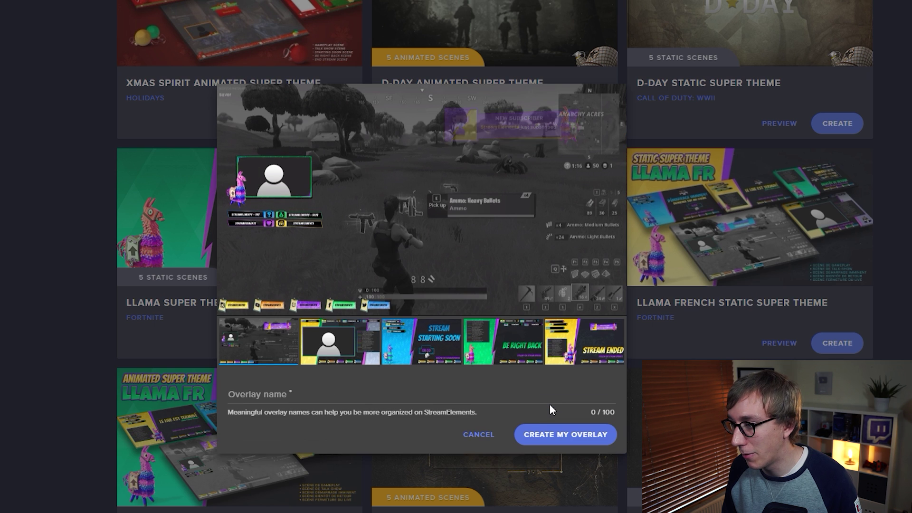
pyautogui.click(375, 394)
pyautogui.write('Fortnite')
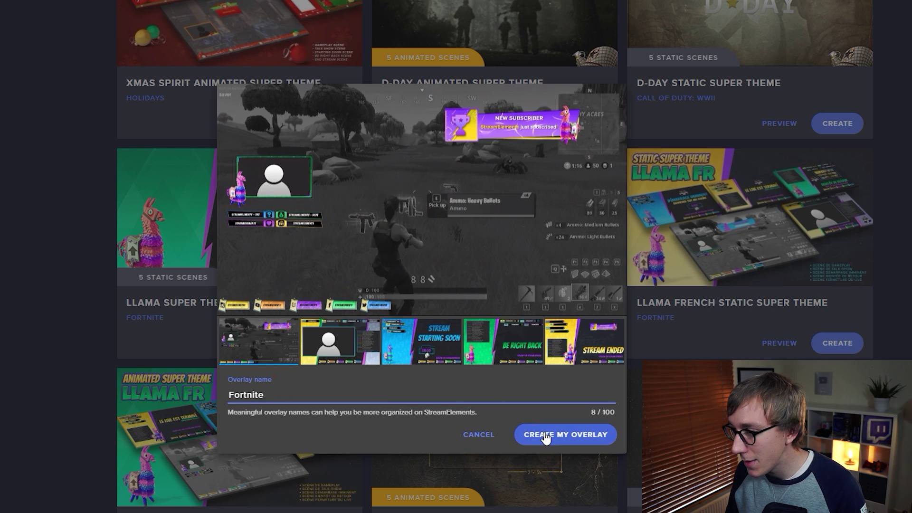
pyautogui.click(545, 435)
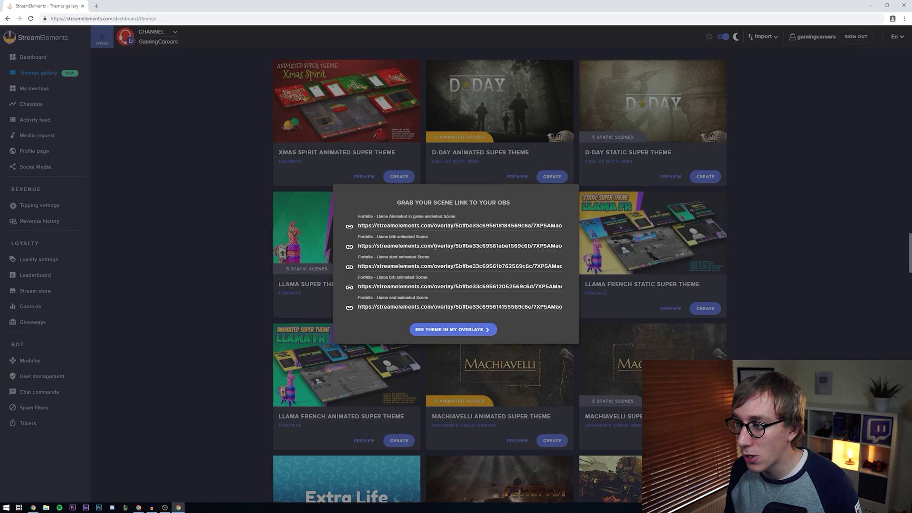
# Step: Switch to OBS Live and add a Browser source to the Webcam Full scene
pyautogui.click(165, 508)
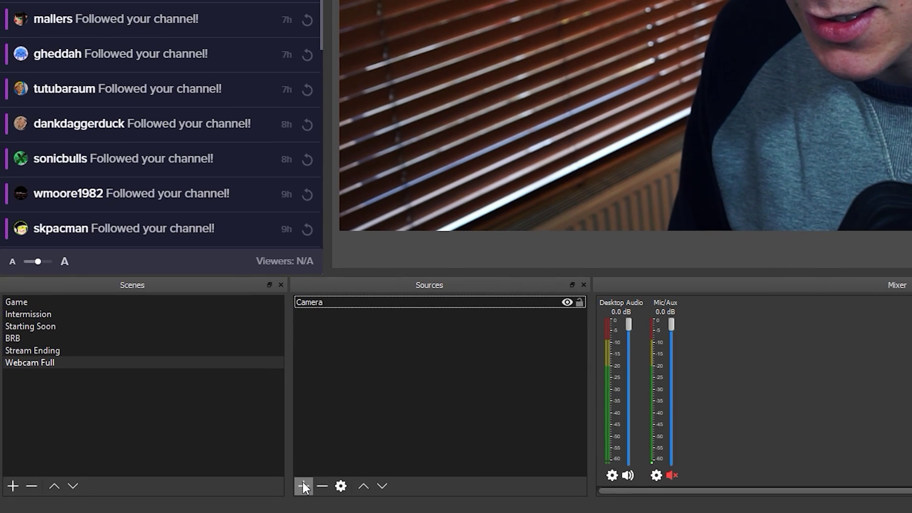
pyautogui.click(152, 487)
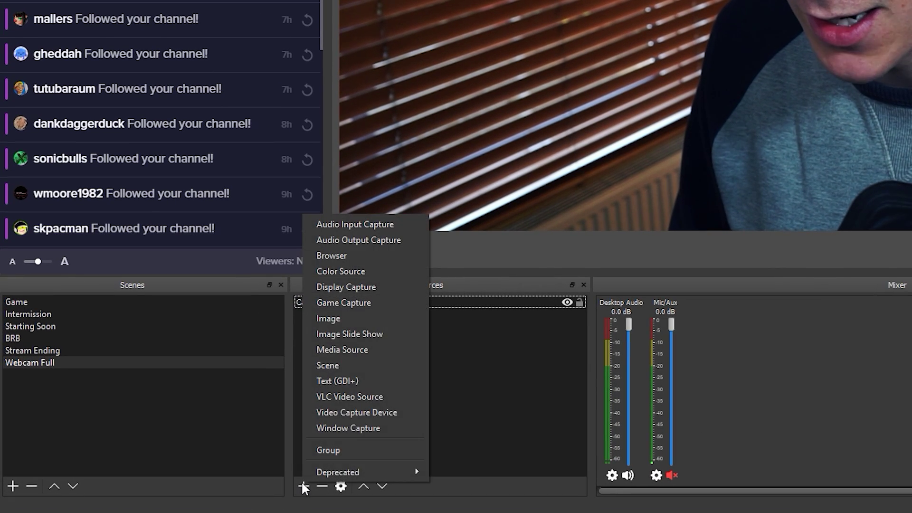
pyautogui.click(340, 272)
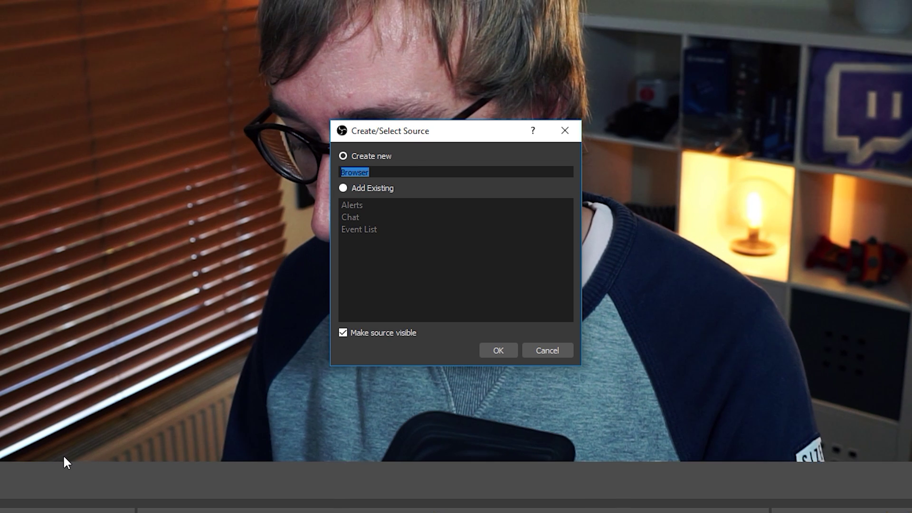
pyautogui.write('F')
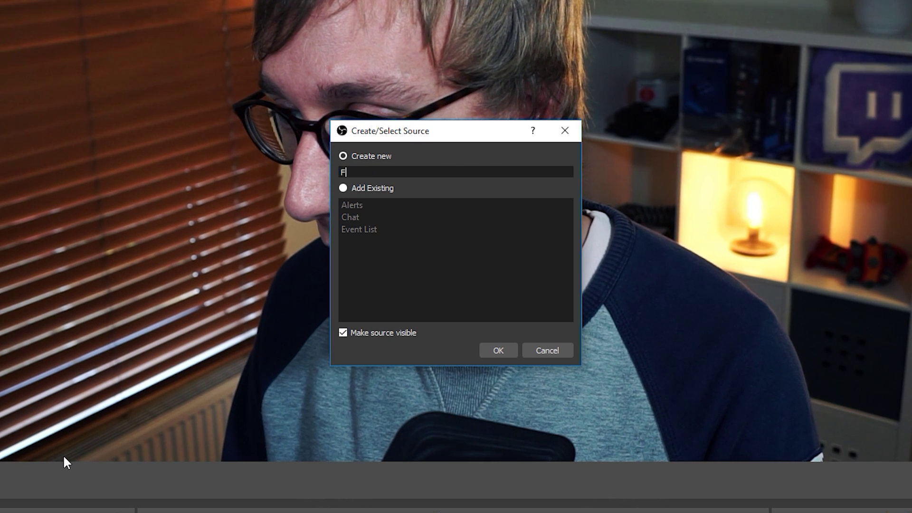
pyautogui.write('ortnite O')
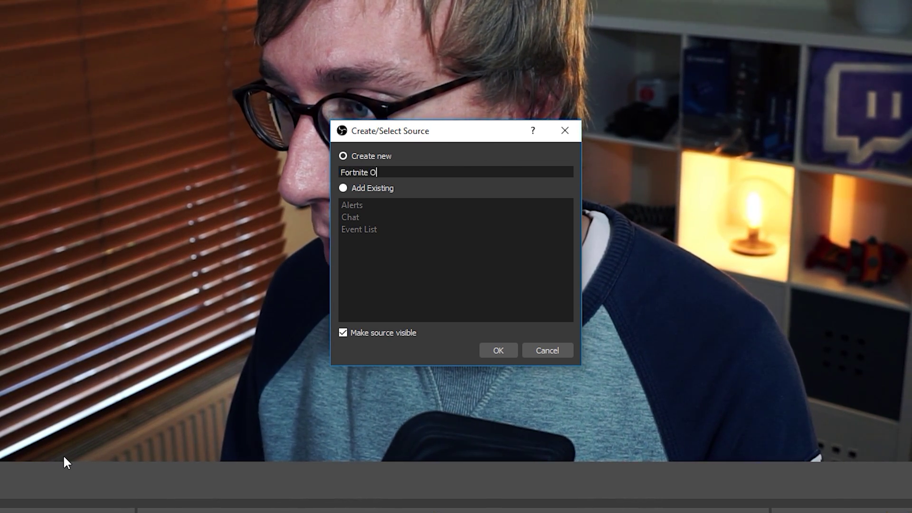
pyautogui.write('verlay')
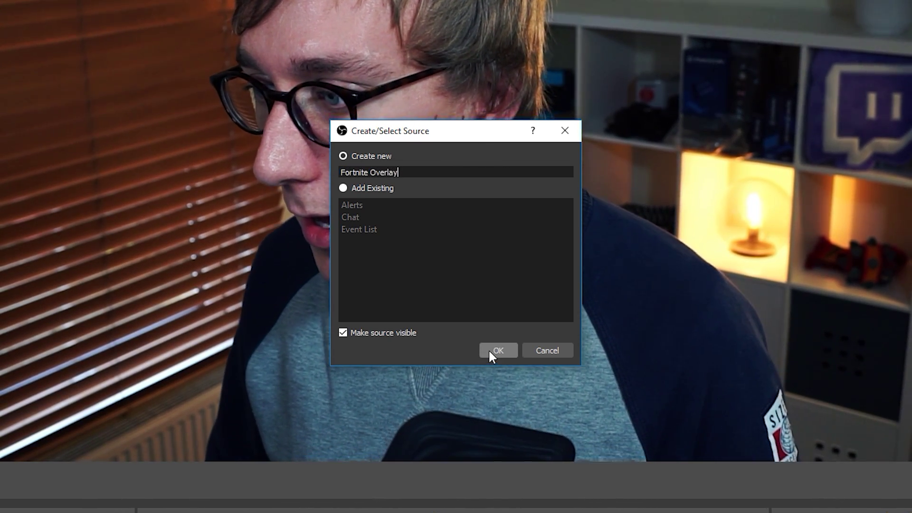
# Step: Name the source, paste the overlay URL and set it to 1920×1080
pyautogui.click(488, 349)
pyautogui.doubleClick(386, 302)
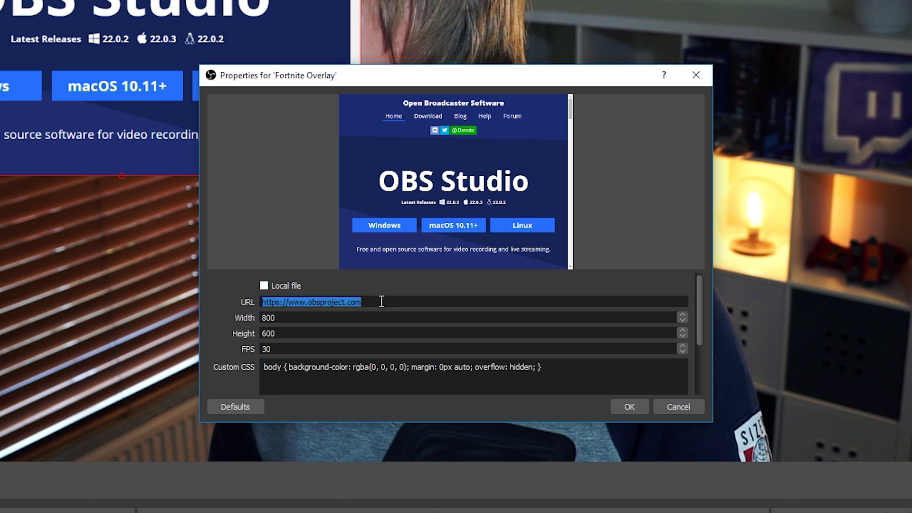
pyautogui.hotkey('ctrl', 'v')
pyautogui.press('Tab')
pyautogui.write('1920')
pyautogui.press('Tab')
pyautogui.write('1080')
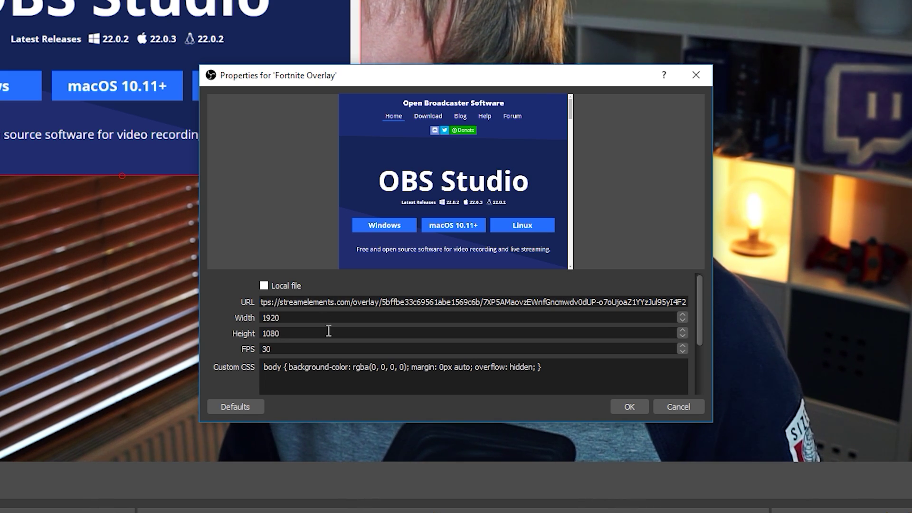
pyautogui.click(628, 406)
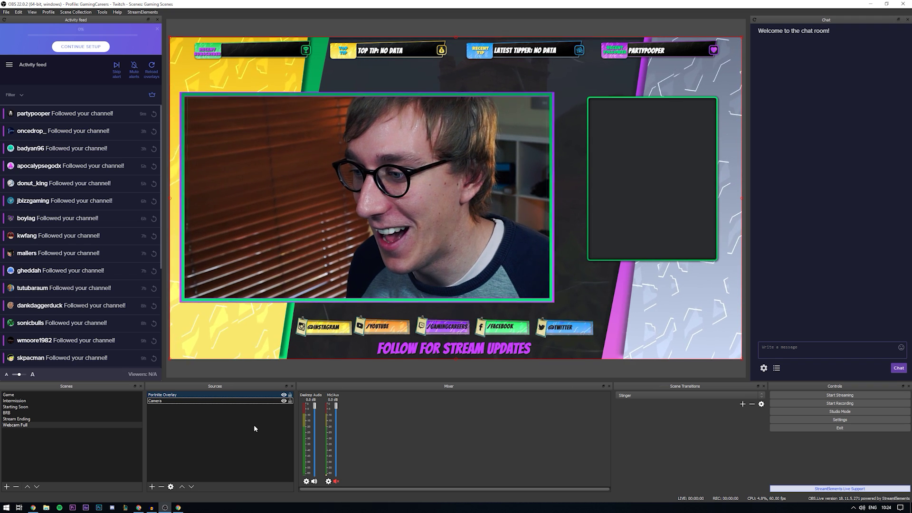
# Step: Shrink the Camera source so it sits inside the overlay's webcam frame
pyautogui.click(195, 401)
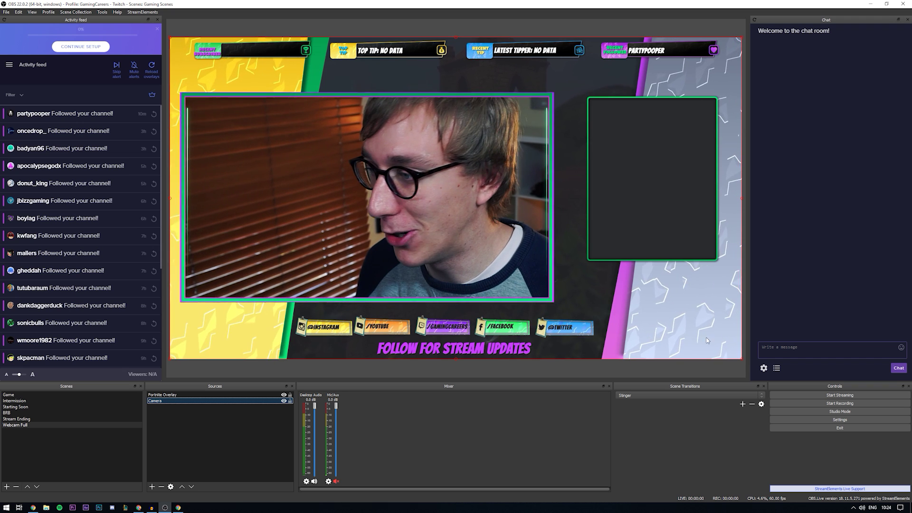
pyautogui.moveTo(550, 297)
pyautogui.mouseDown()
pyautogui.moveTo(483, 231)
pyautogui.moveTo(550, 313)
pyautogui.mouseUp()
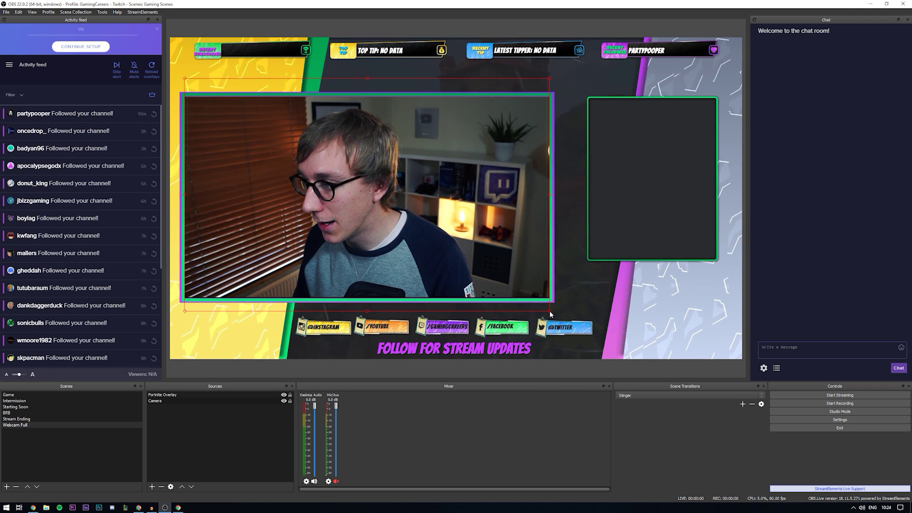
pyautogui.click(245, 435)
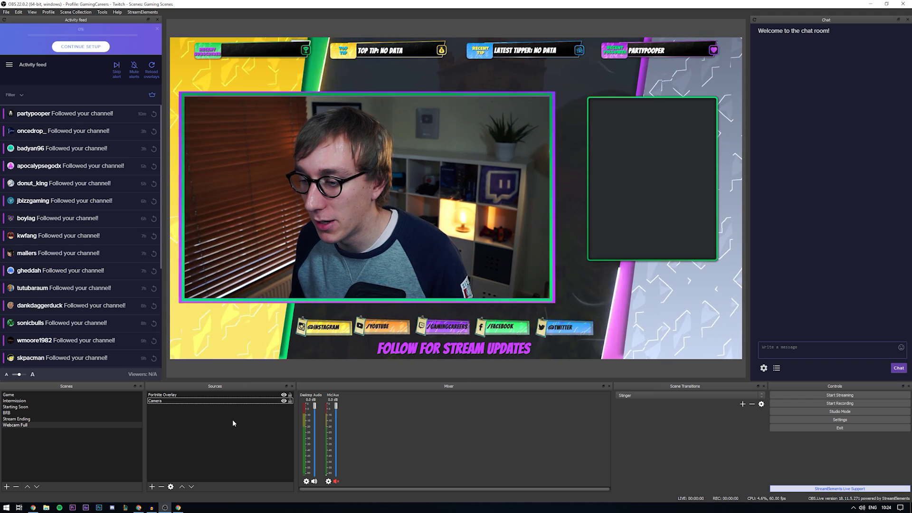
# Step: From My Overlays, load the FORTNITE - LLAMA TALK ANIMATED SCENE in the overlay editor
pyautogui.click(179, 507)
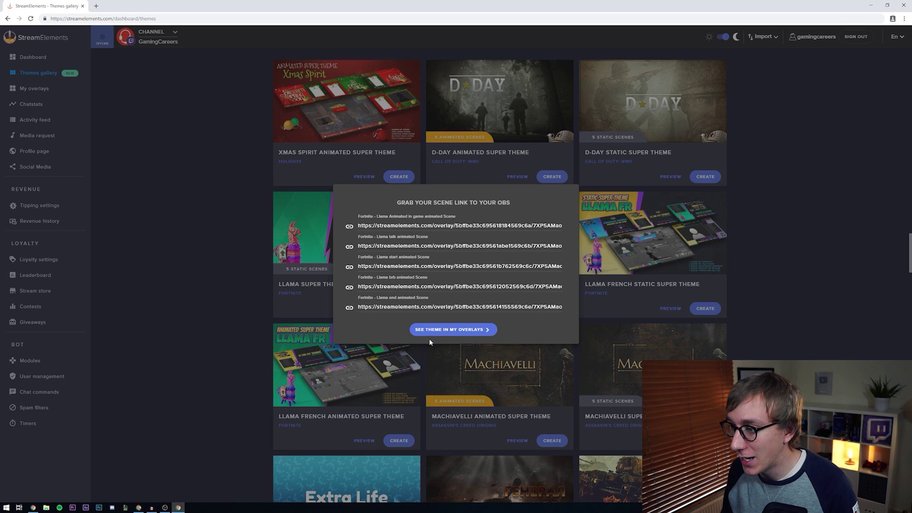
pyautogui.click(460, 331)
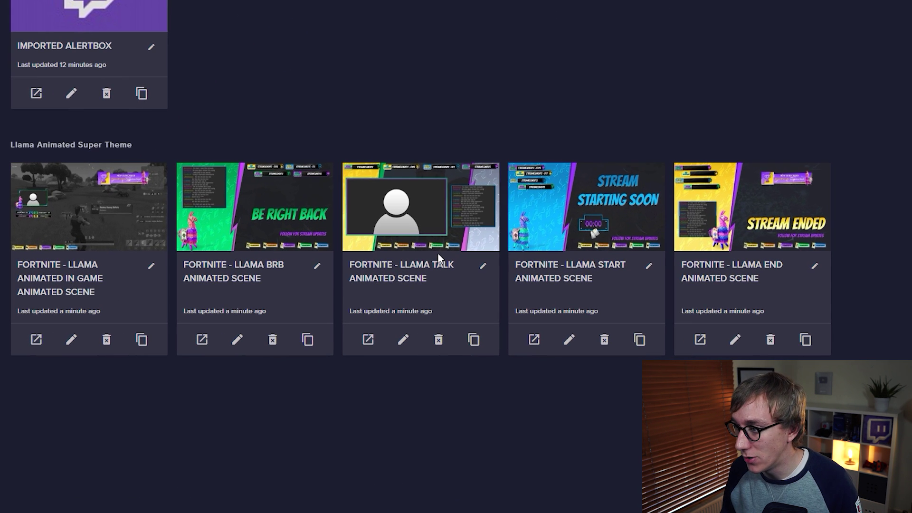
pyautogui.click(405, 344)
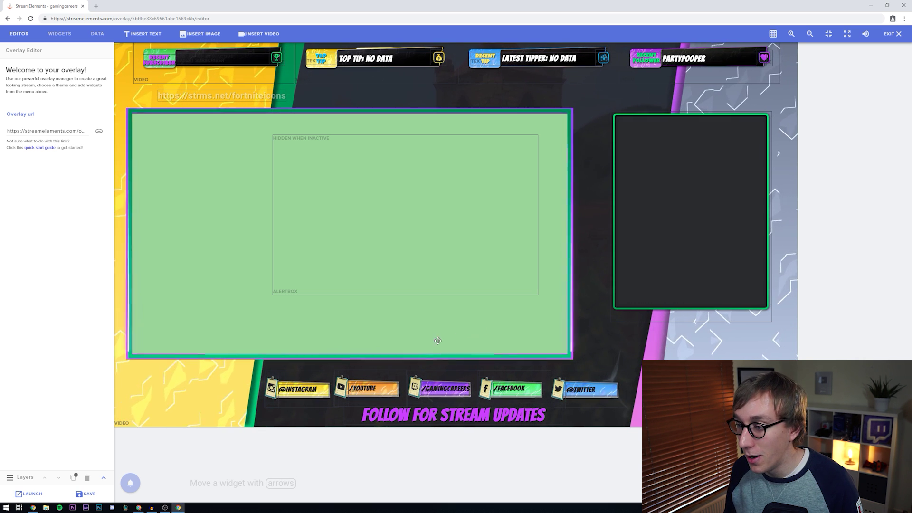
# Step: Change the YouTube social badge message to /GAMINGCAREERS and nudge the webcam area slightly
pyautogui.click(365, 388)
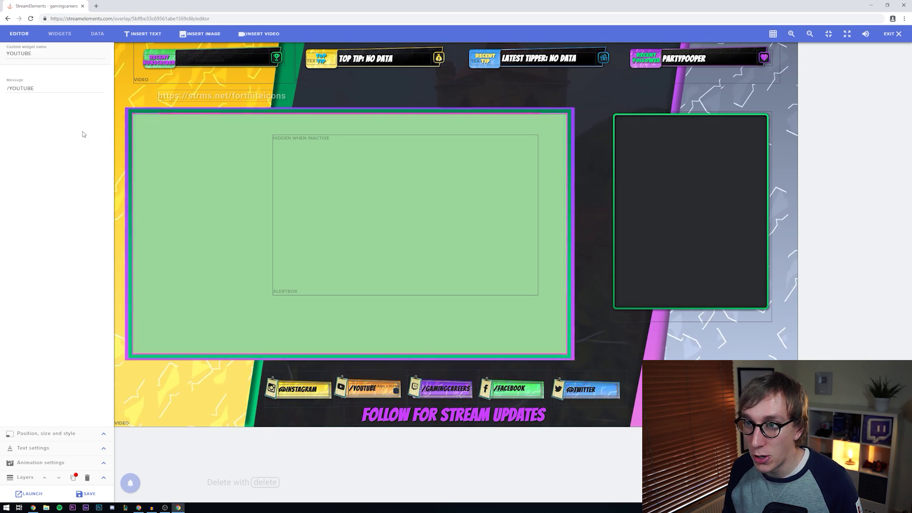
pyautogui.click(53, 88)
pyautogui.press('BackSpace')
pyautogui.press('BackSpace')
pyautogui.press('BackSpace')
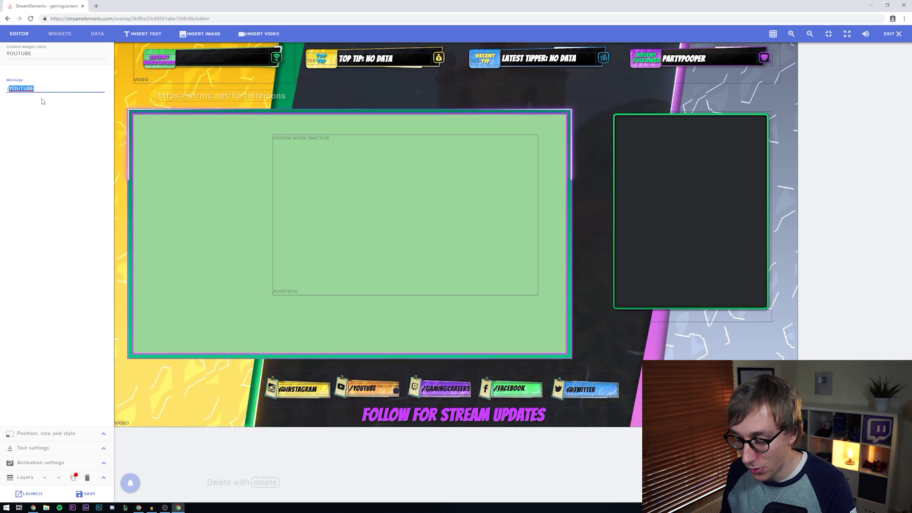
pyautogui.write('GAMINGCARR')
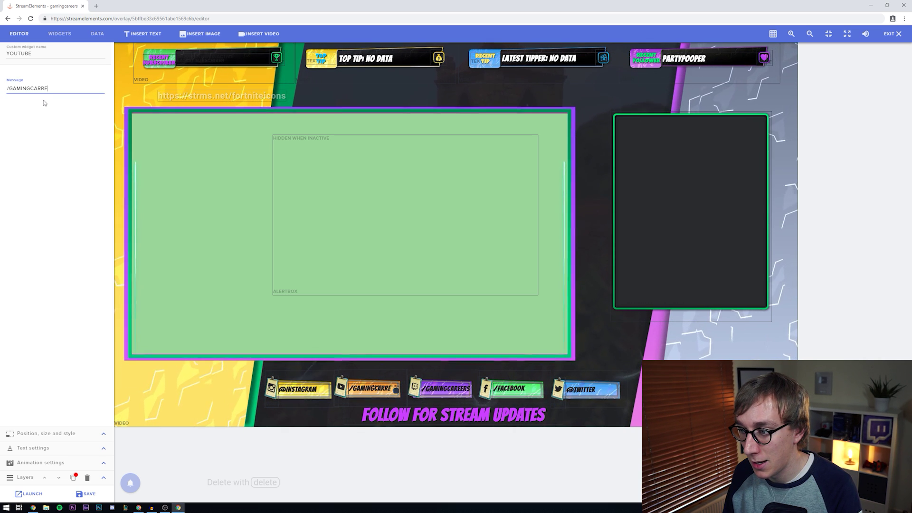
pyautogui.press('BackSpace')
pyautogui.write('EERS')
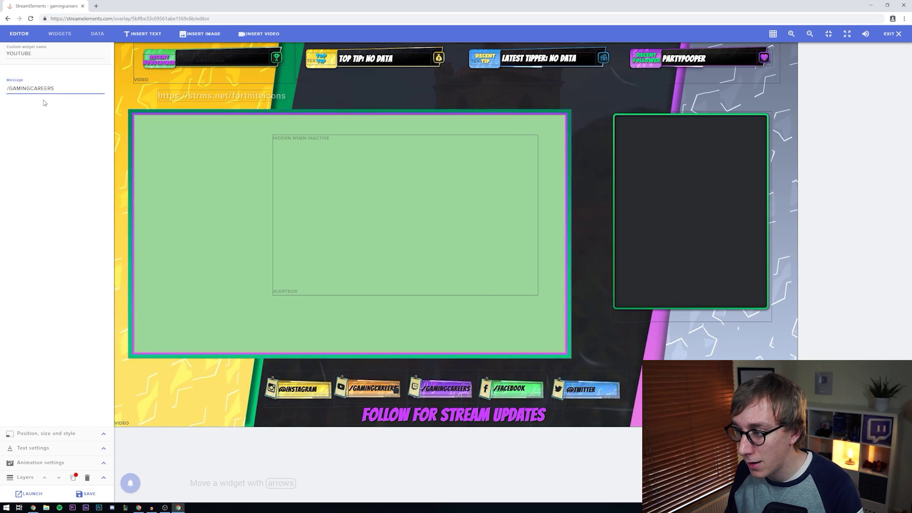
pyautogui.click(127, 188)
pyautogui.moveTo(127, 188); pyautogui.dragTo(131, 189)
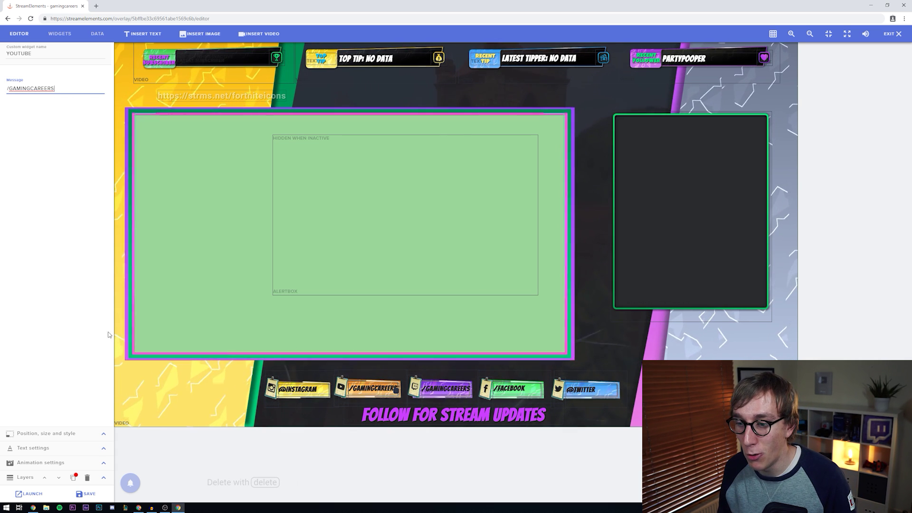
# Step: View the /GAMINGCAREERS overlay live in OBS and replay the newest follower alert
pyautogui.click(165, 506)
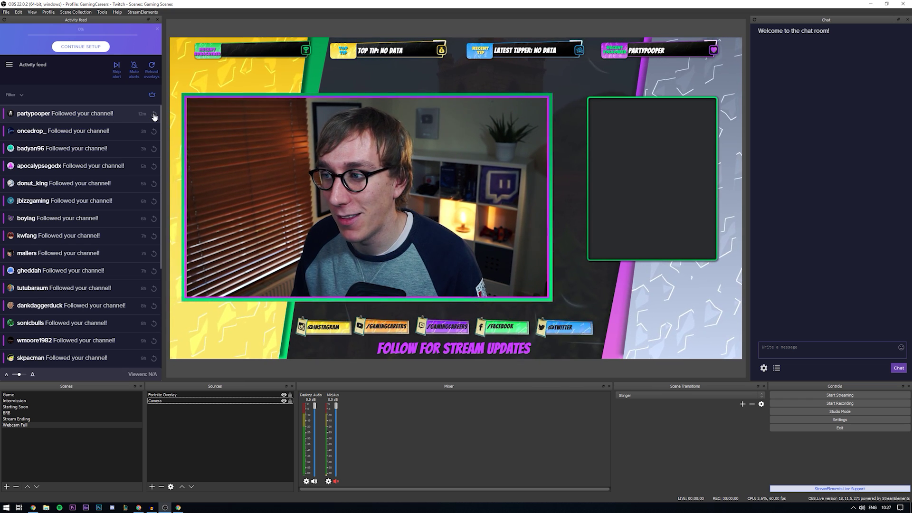
pyautogui.click(155, 116)
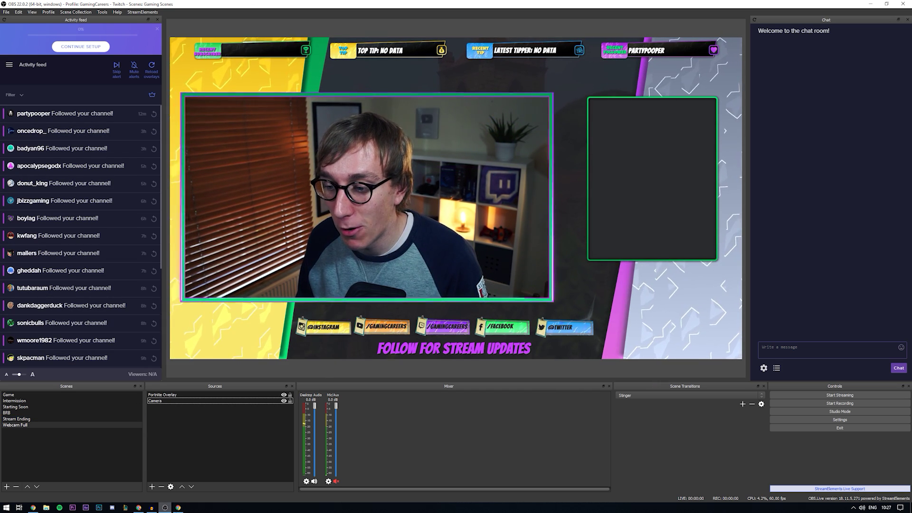
pyautogui.click(179, 508)
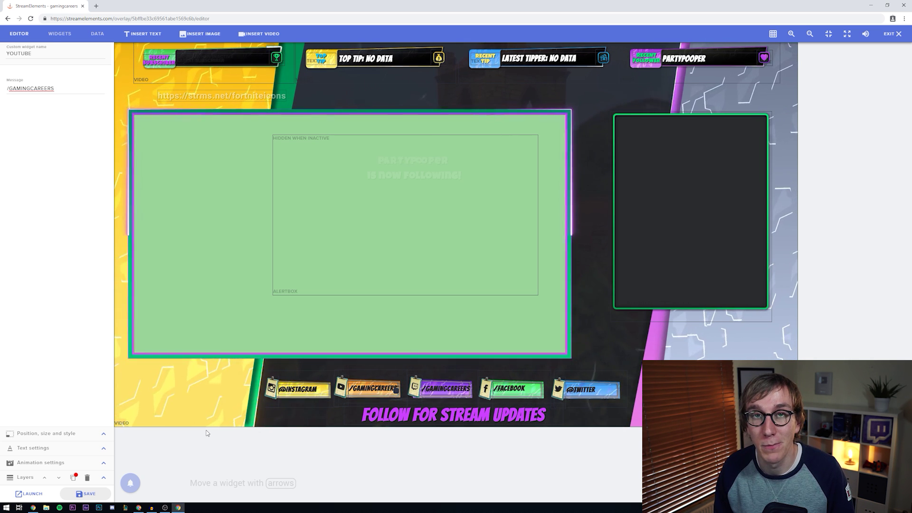
# Step: Bring up the chat bot's Default Commands list with !8ball, !accountage and !chatstats
pyautogui.click(180, 507)
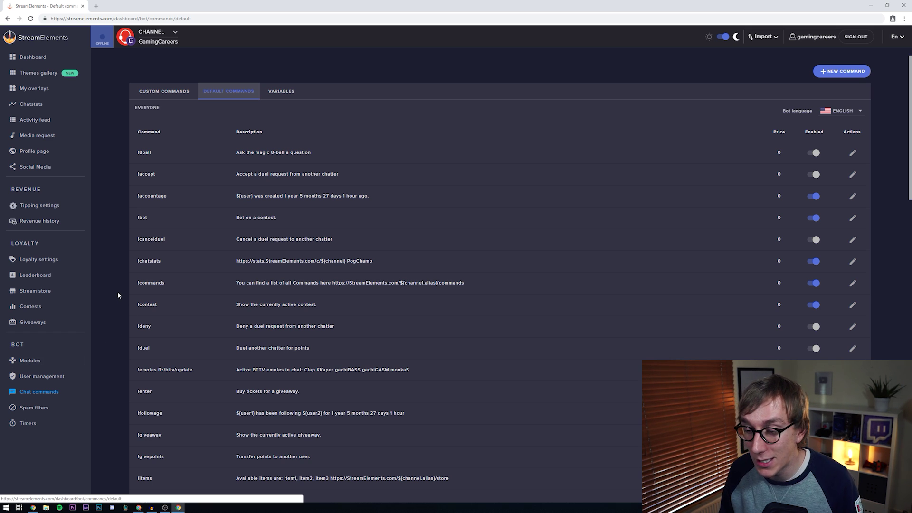
pyautogui.scroll(-1, 117, 291)
pyautogui.scroll(1, 117, 291)
pyautogui.scroll(-1, 117, 290)
pyautogui.scroll(-1, 120, 290)
pyautogui.scroll(-1, 120, 290)
pyautogui.scroll(-1, 120, 291)
pyautogui.scroll(-2, 121, 292)
pyautogui.scroll(-2, 121, 291)
pyautogui.scroll(-1, 120, 291)
pyautogui.scroll(-2, 120, 292)
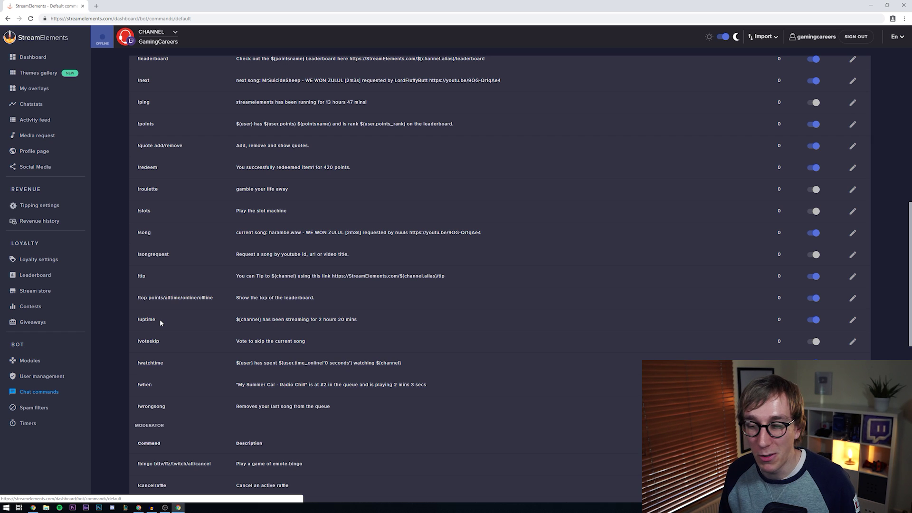
pyautogui.scroll(2, 160, 319)
pyautogui.scroll(2, 172, 285)
pyautogui.scroll(2, 178, 249)
pyautogui.scroll(1, 188, 177)
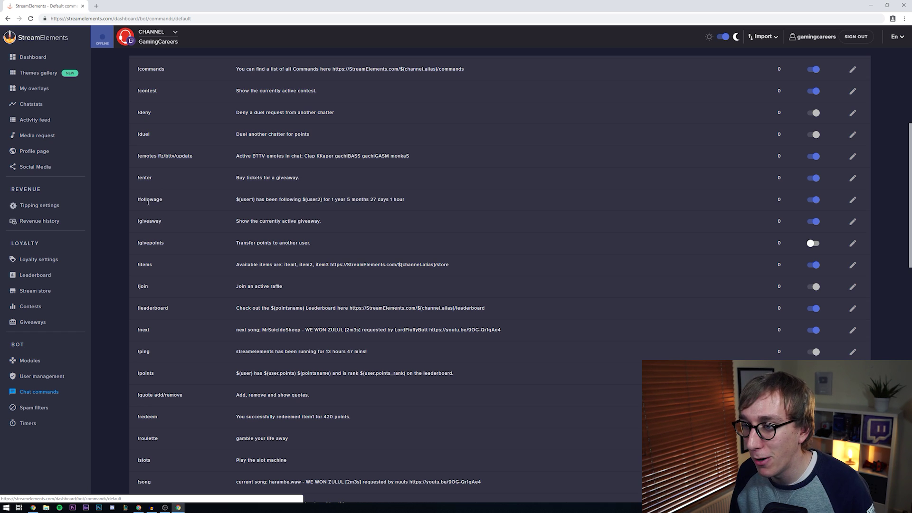
pyautogui.scroll(3, 128, 200)
pyautogui.scroll(3, 129, 200)
pyautogui.scroll(2, 128, 201)
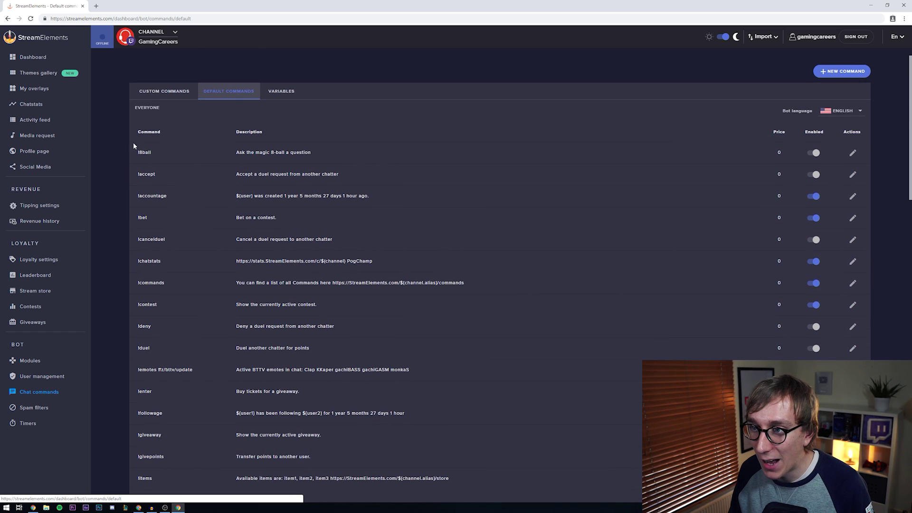
# Step: Show the Custom Commands tab, which holds no commands yet
pyautogui.click(160, 94)
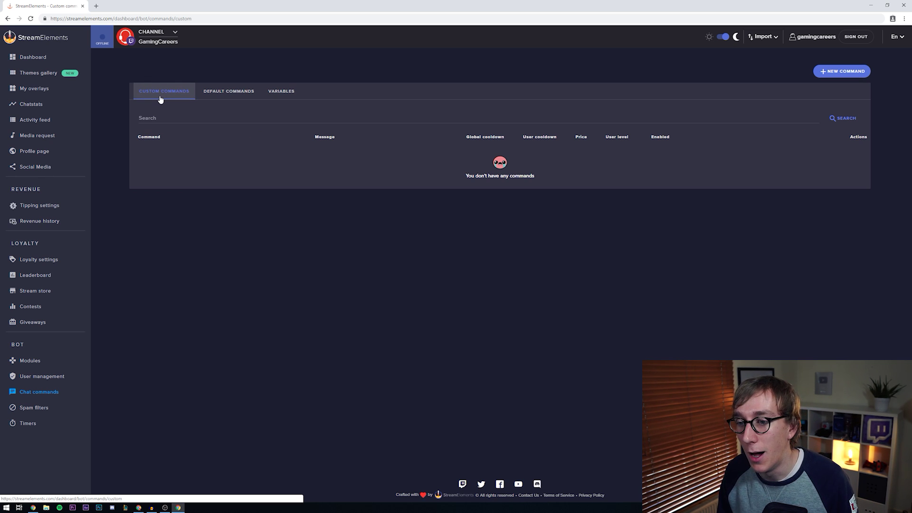
# Step: List the bot modules (Roulette, Raffle, Bingo, Duel) with only Live announcement enabled
pyautogui.click(40, 364)
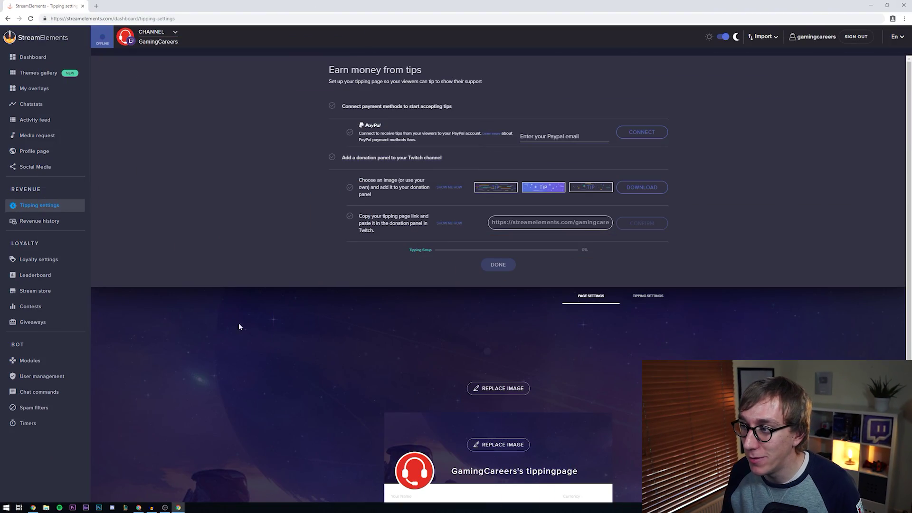
pyautogui.scroll(-3, 258, 283)
pyautogui.scroll(-1, 258, 283)
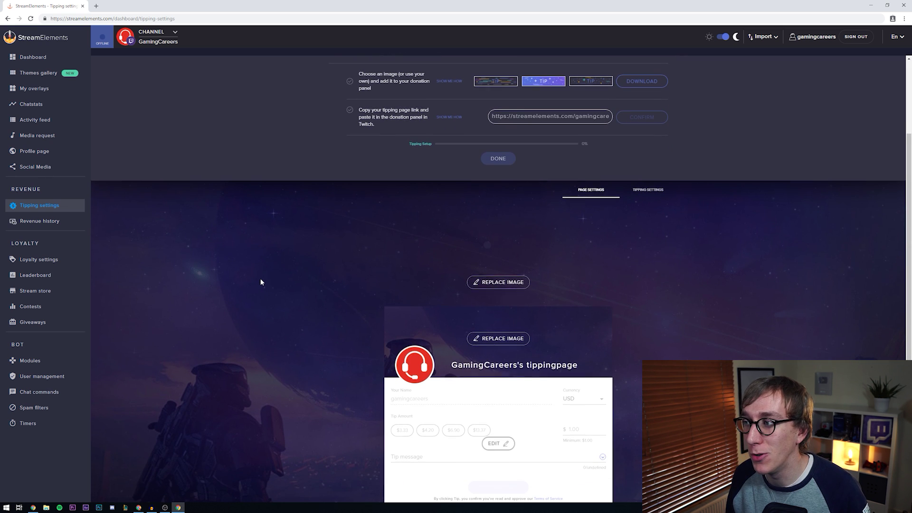
pyautogui.scroll(4, 260, 278)
pyautogui.scroll(1, 260, 278)
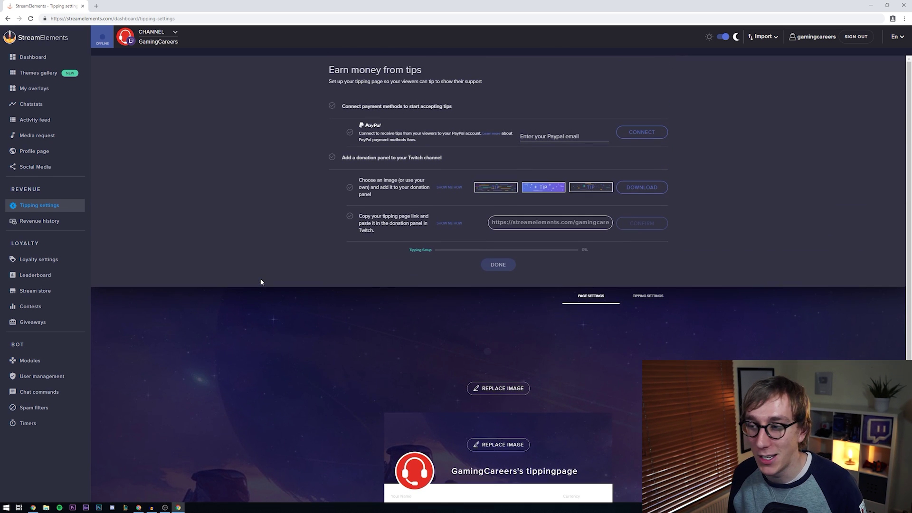
pyautogui.scroll(-3, 260, 300)
pyautogui.scroll(-3, 260, 306)
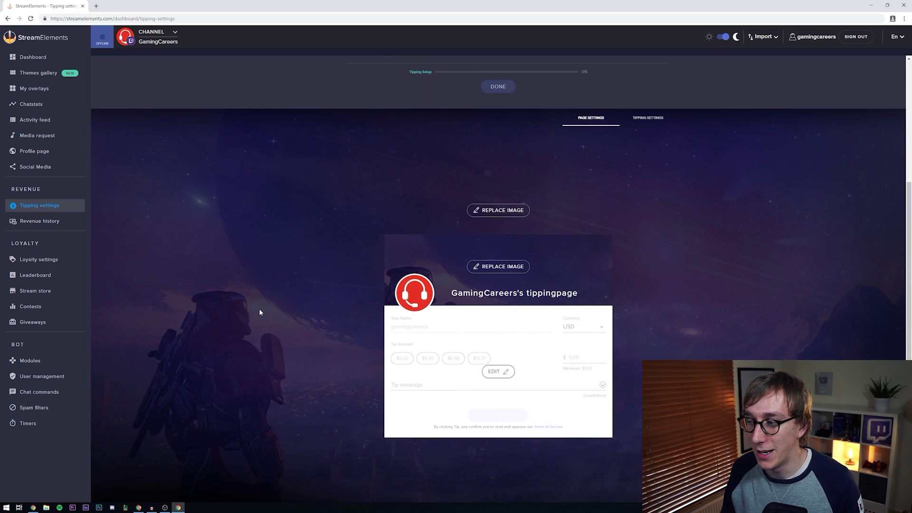
pyautogui.scroll(3, 261, 305)
pyautogui.scroll(2, 261, 304)
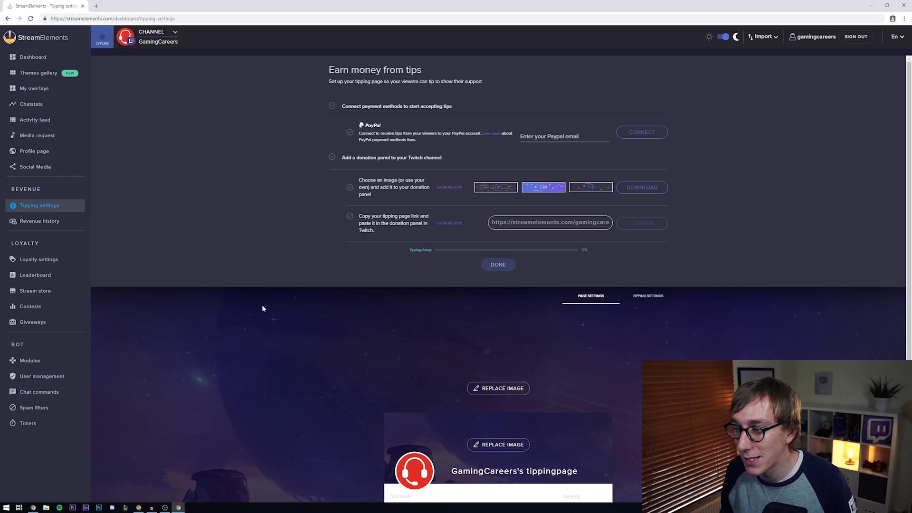
pyautogui.scroll(-1, 274, 296)
pyautogui.scroll(-4, 299, 281)
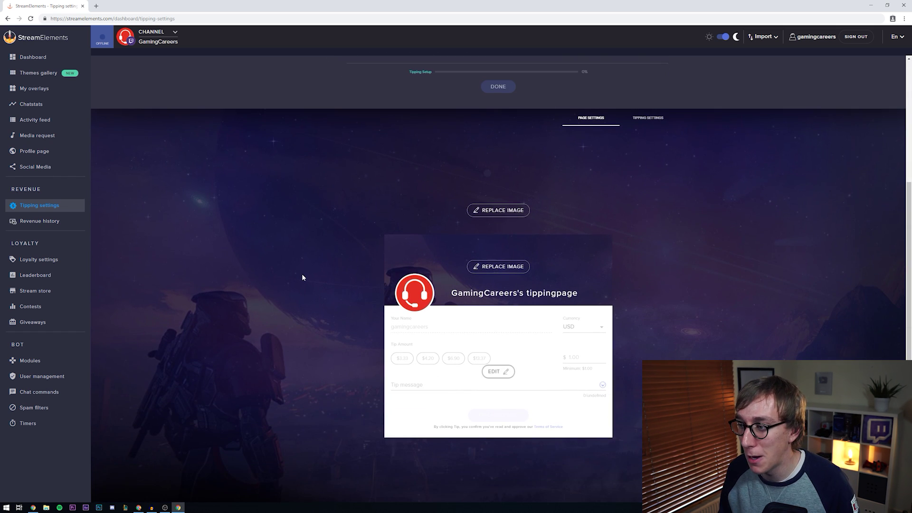
pyautogui.scroll(3, 303, 271)
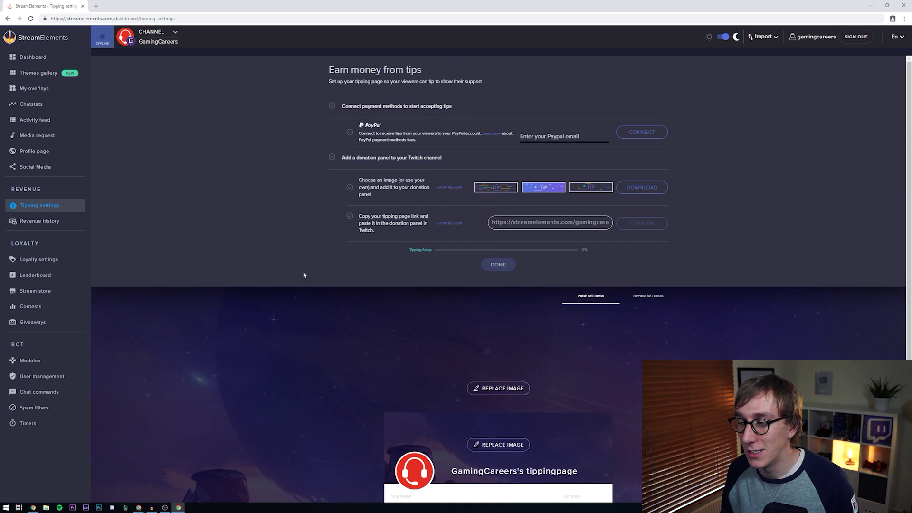